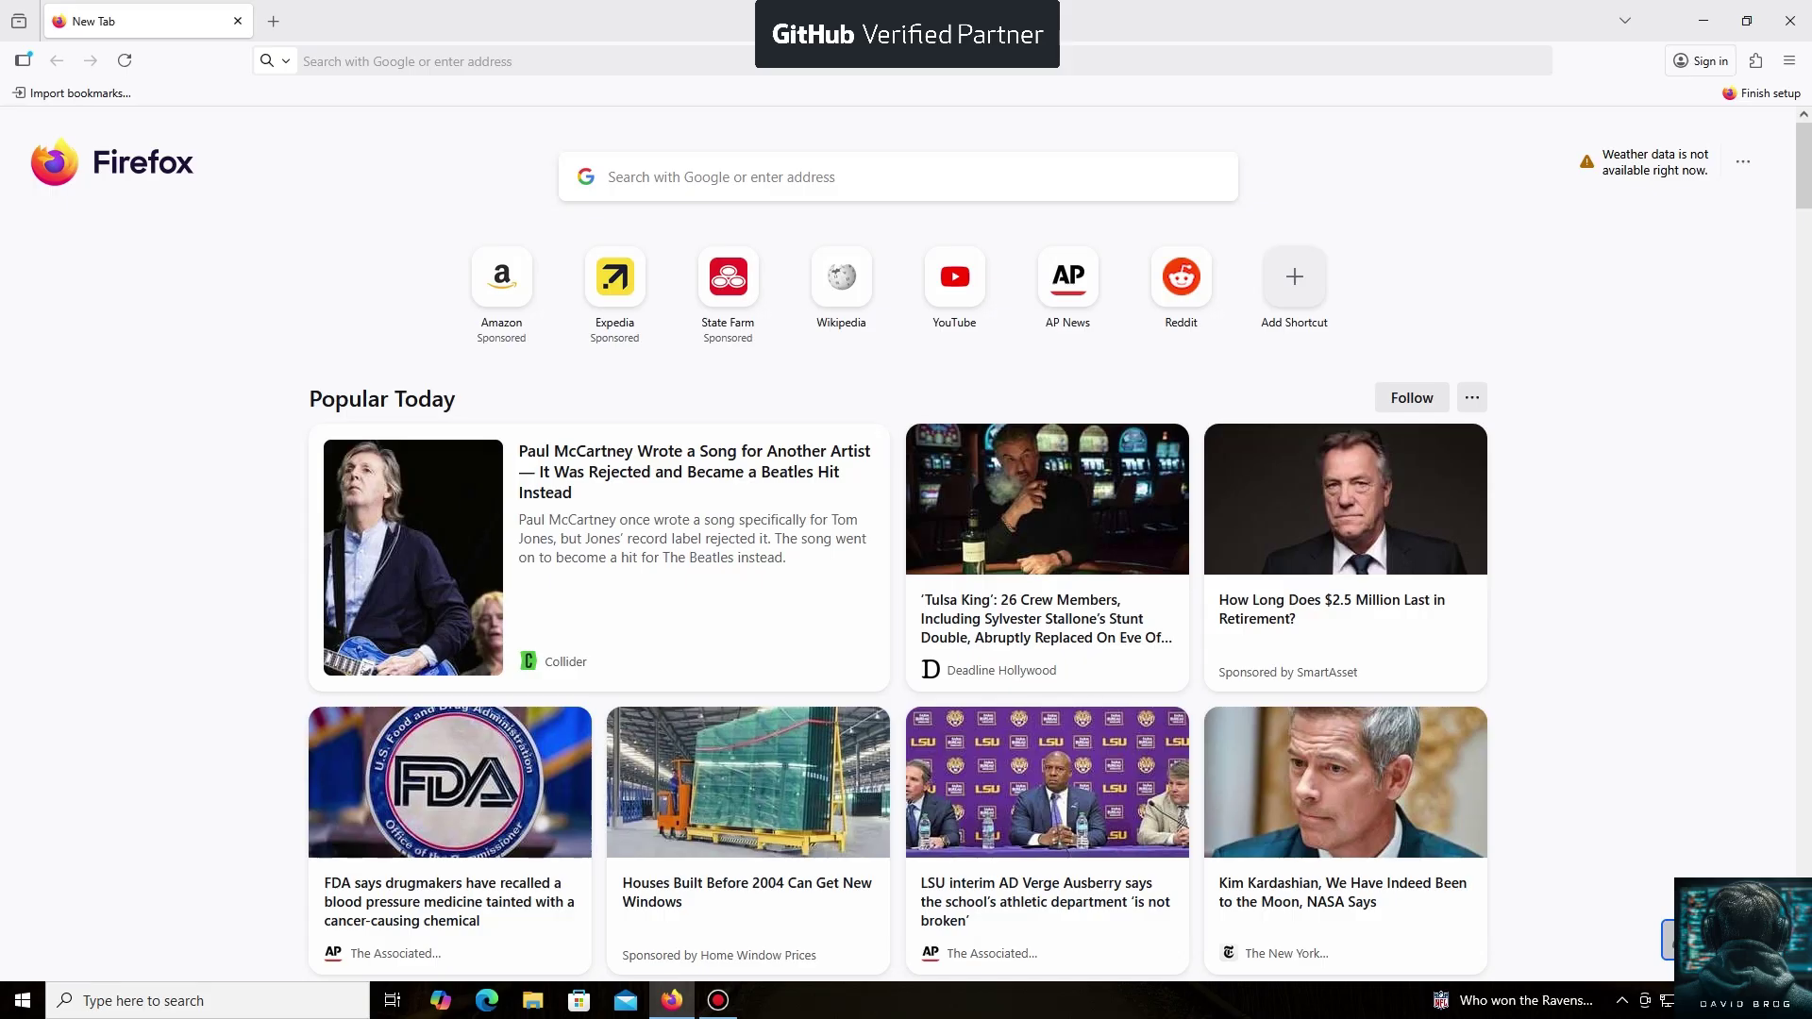
pyautogui.click(510, 62)
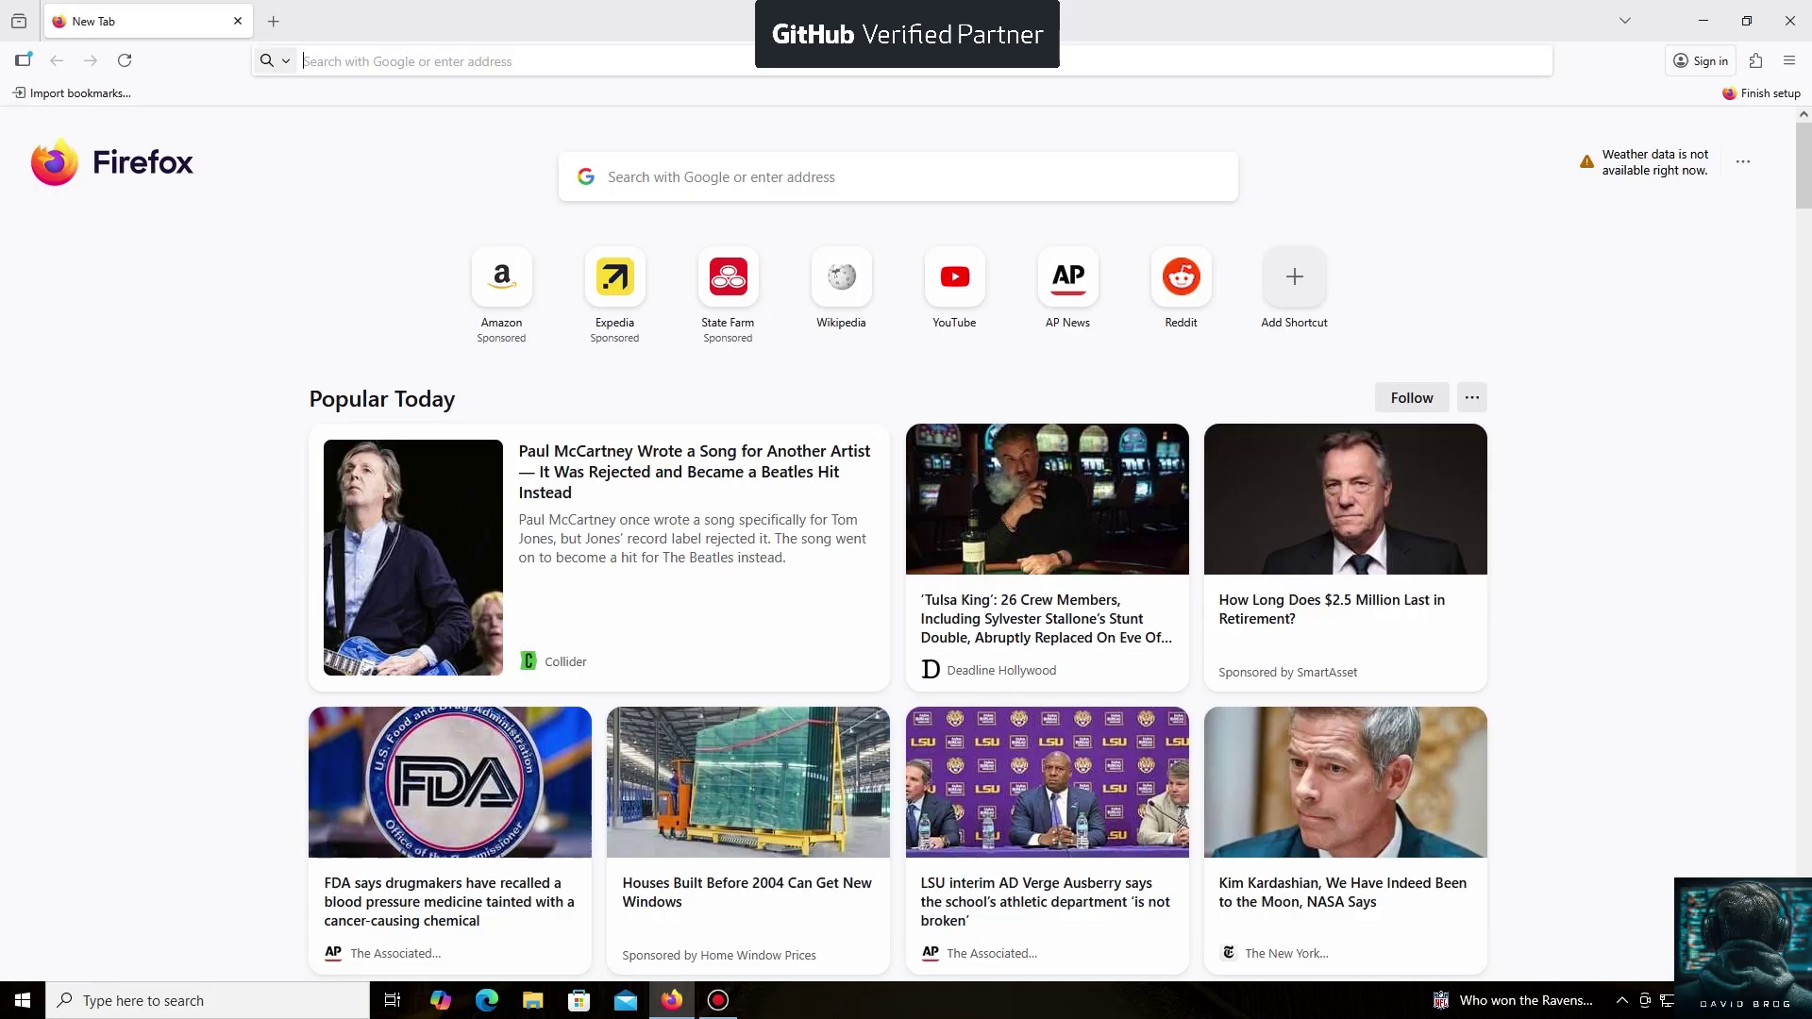
pyautogui.write('https://unmineable.online/')
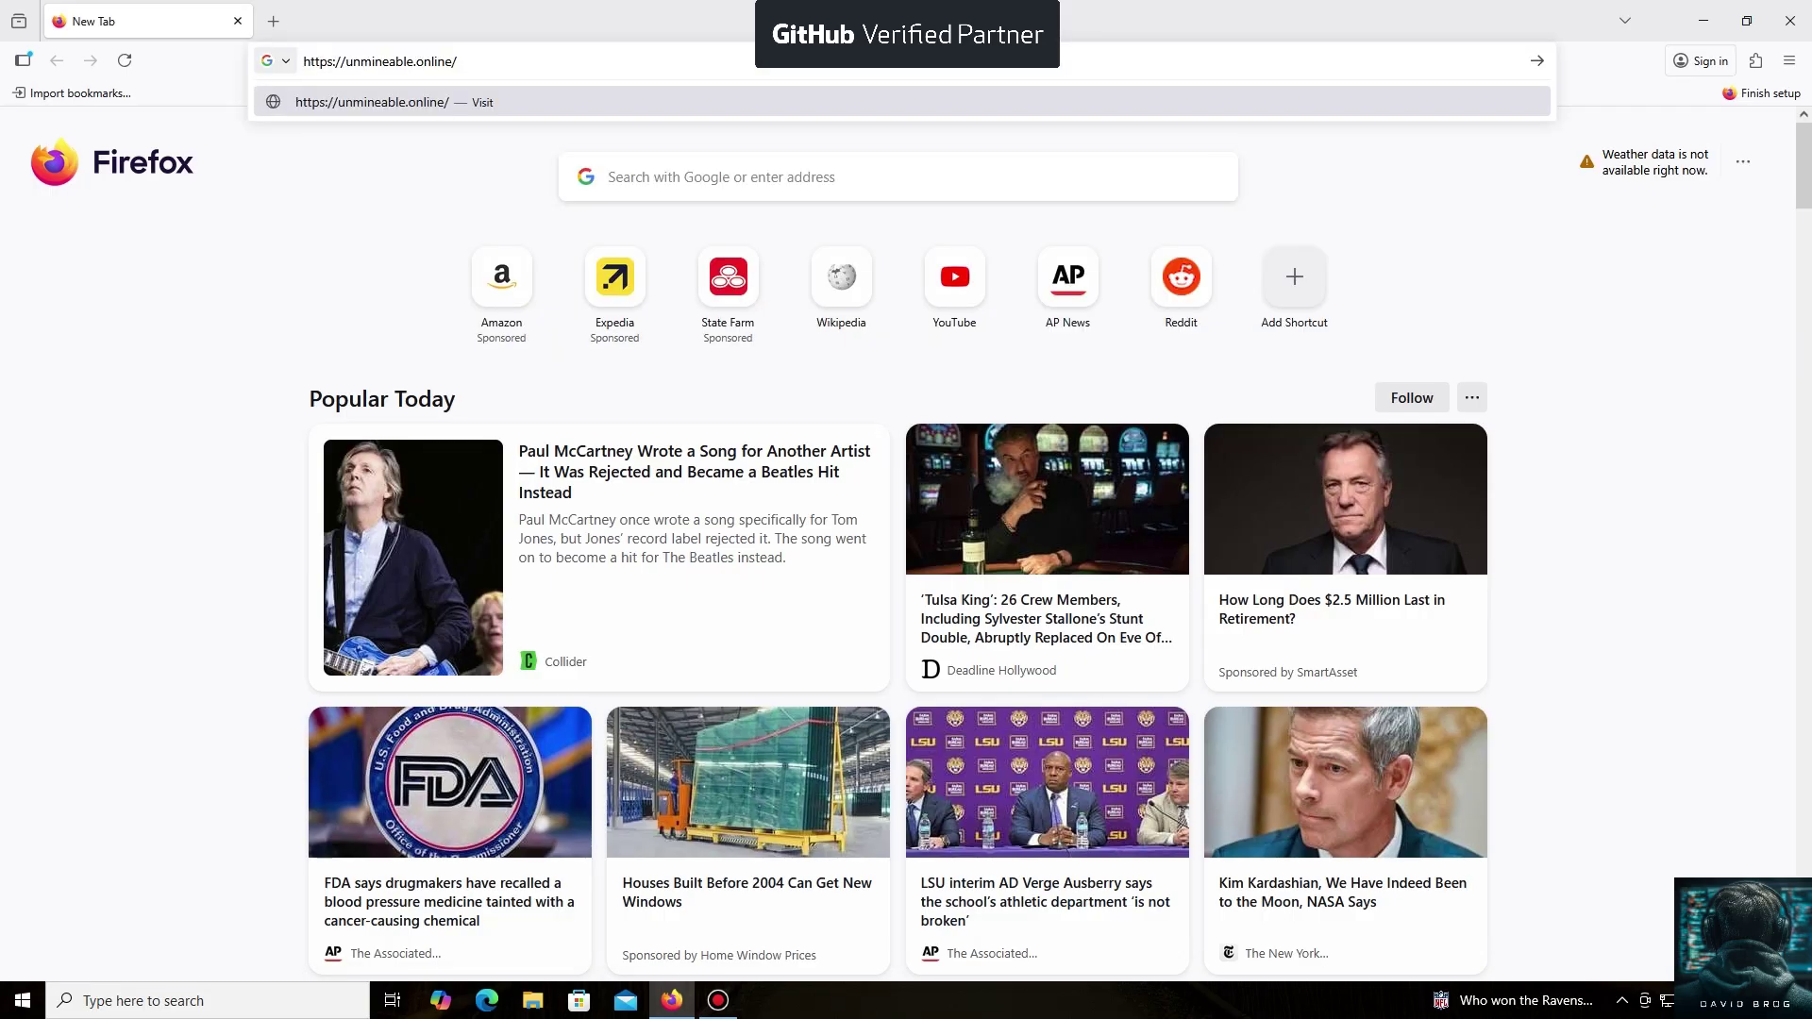
pyautogui.press('Return')
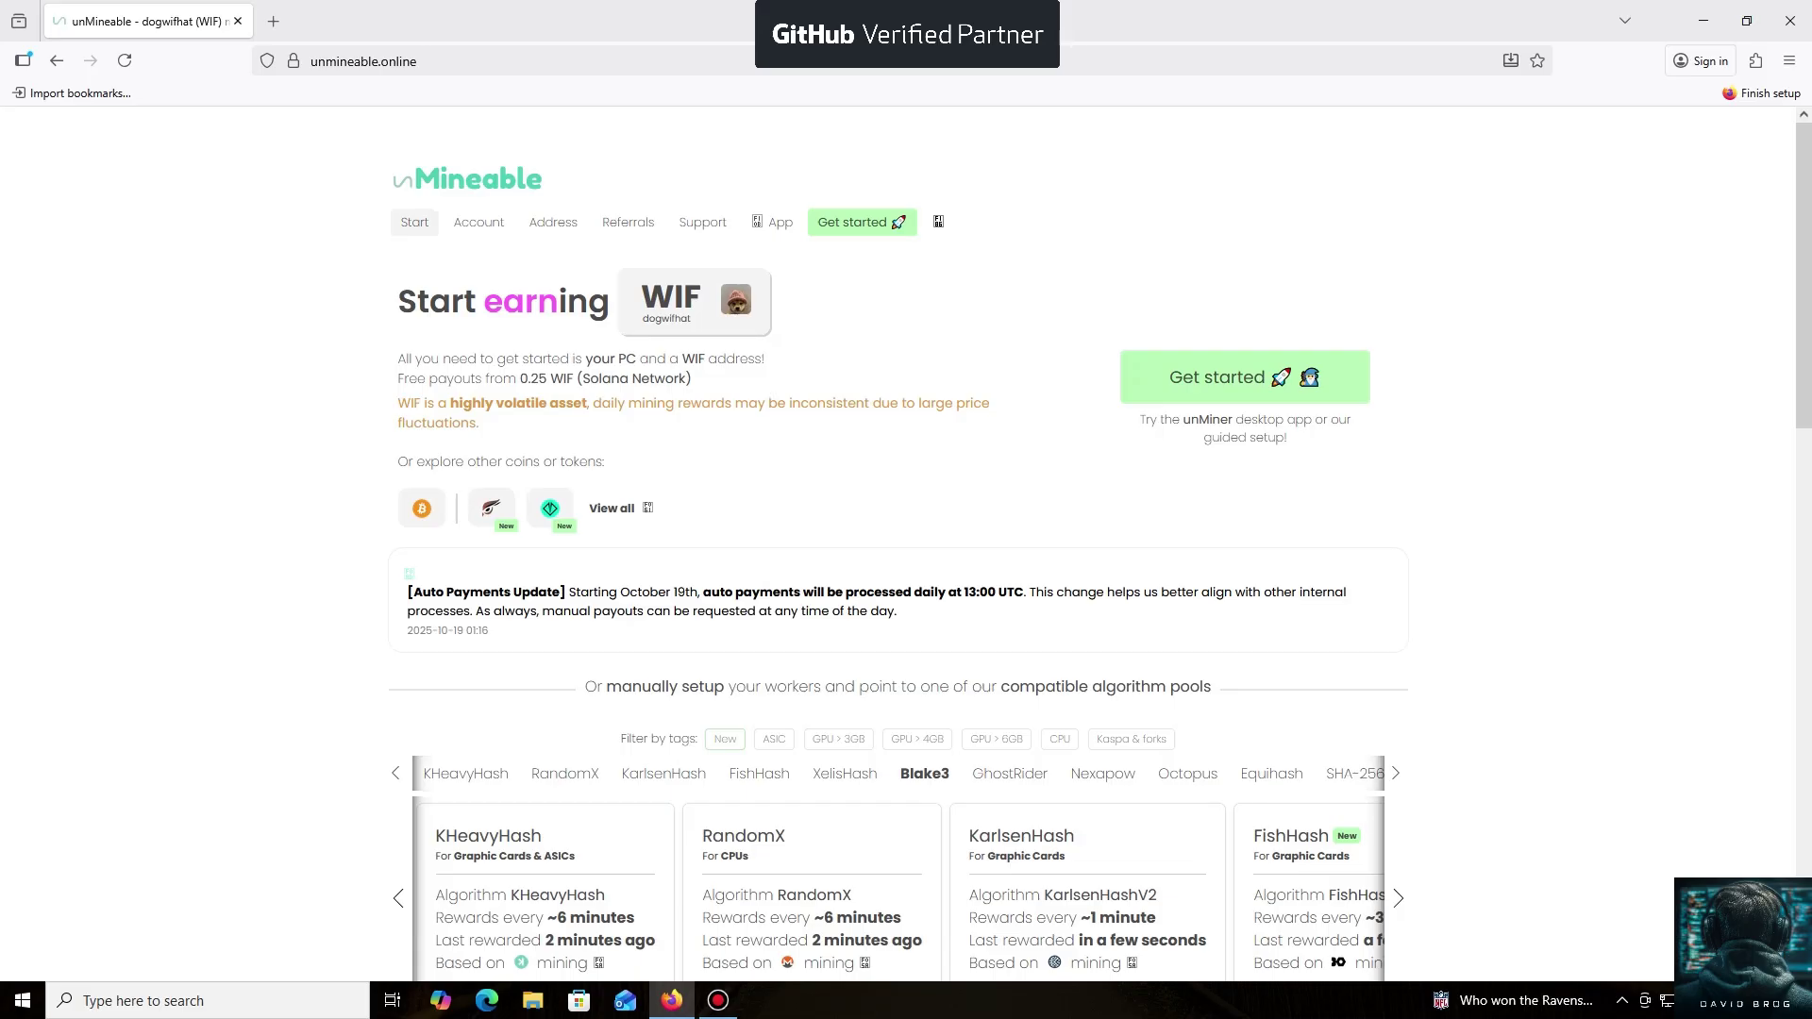
pyautogui.click(1245, 378)
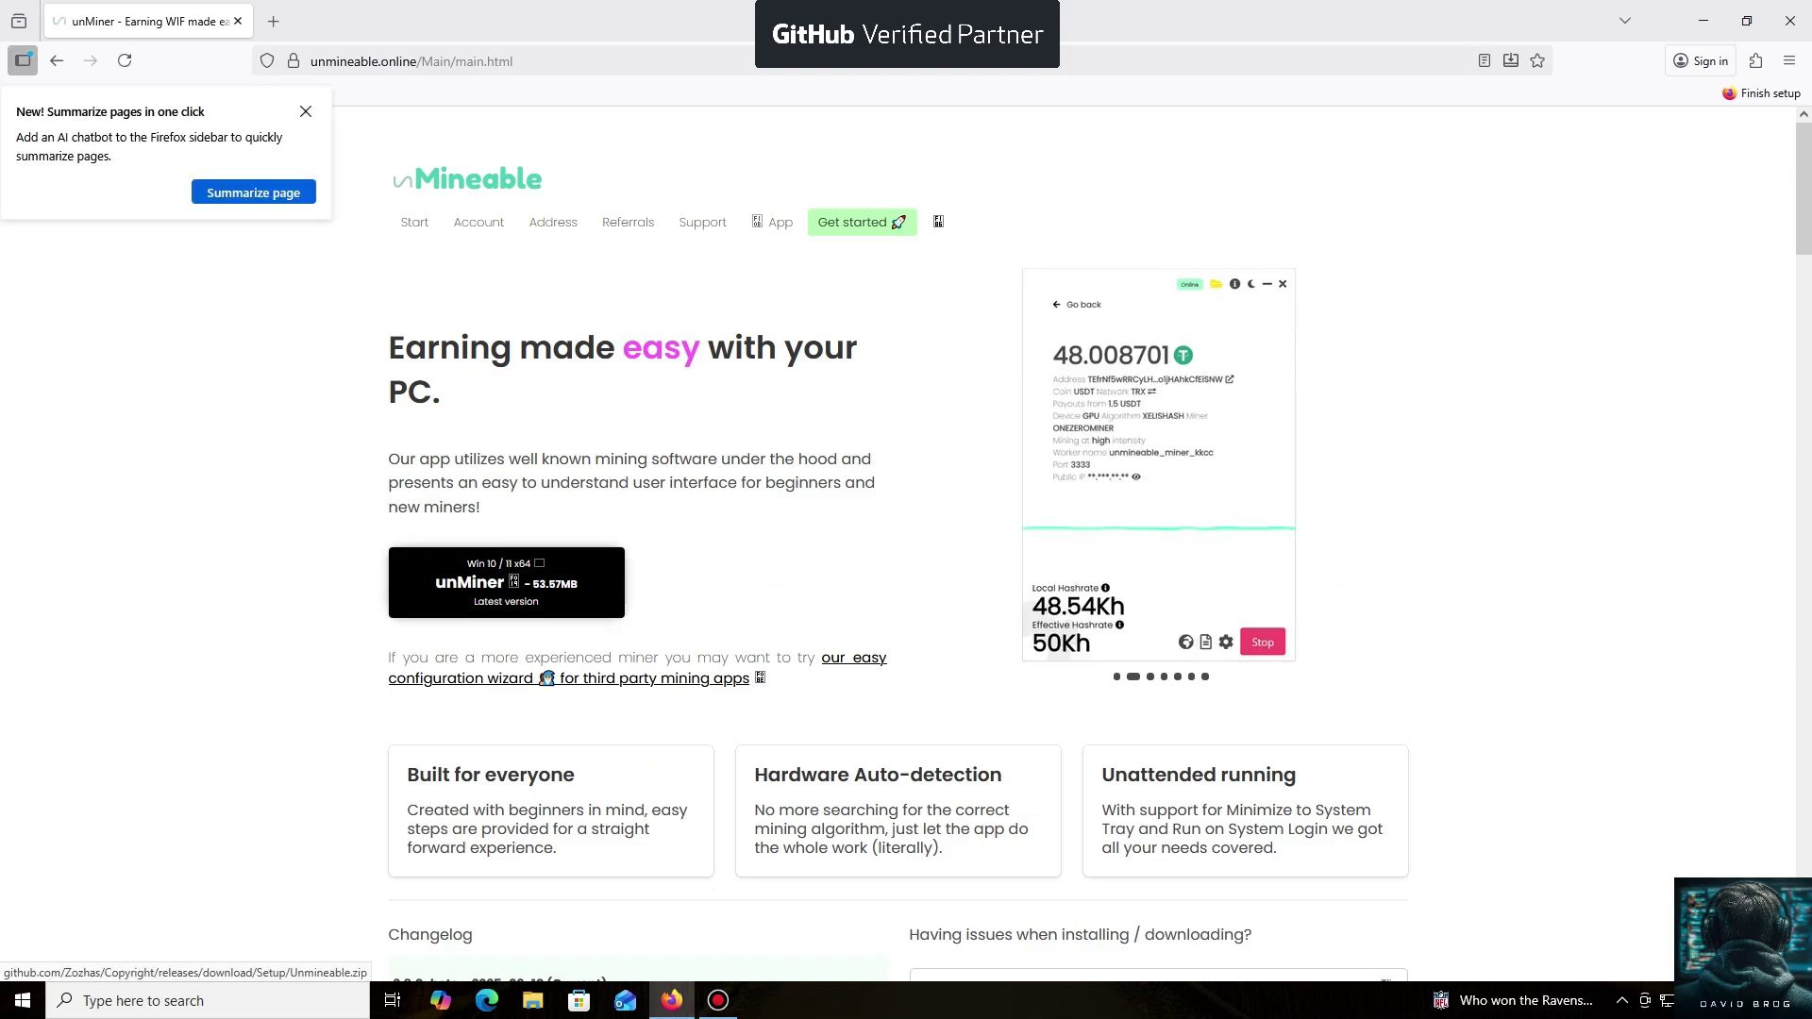
pyautogui.click(505, 582)
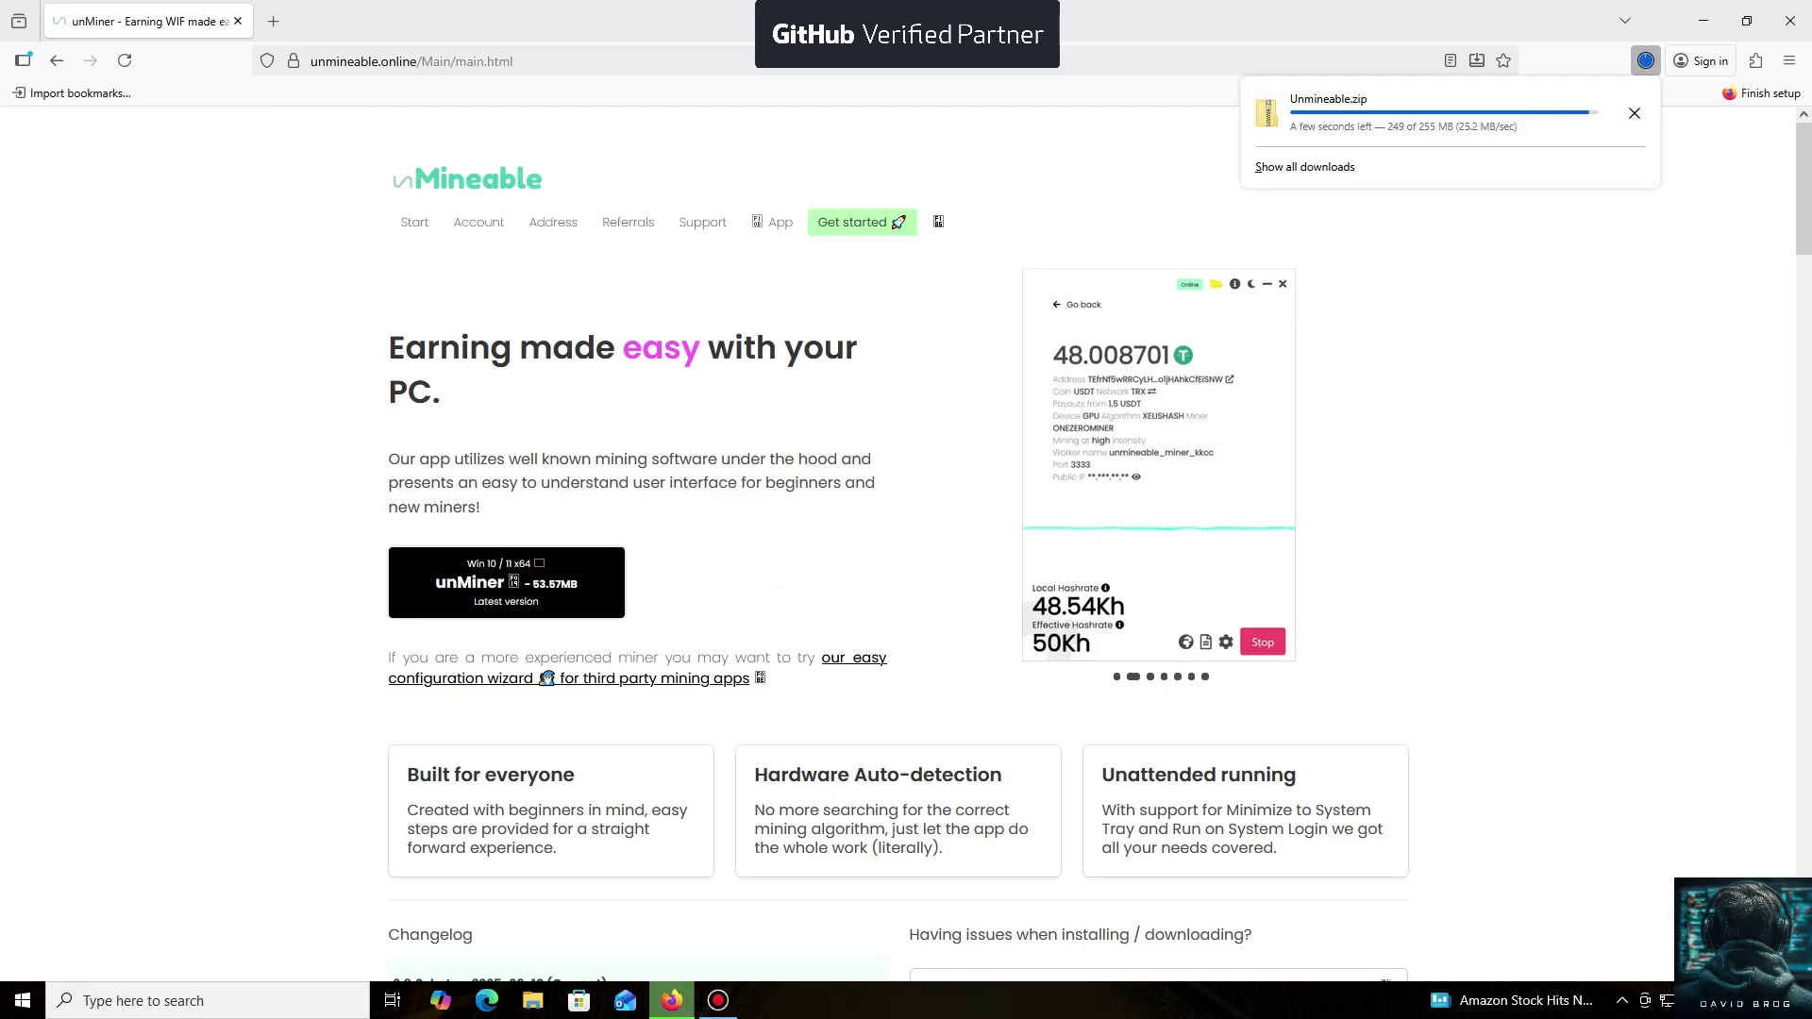
# Minimize the browser and open the downloaded Unmineable archive from the Downloads folder.
pyautogui.click(1397, 107)
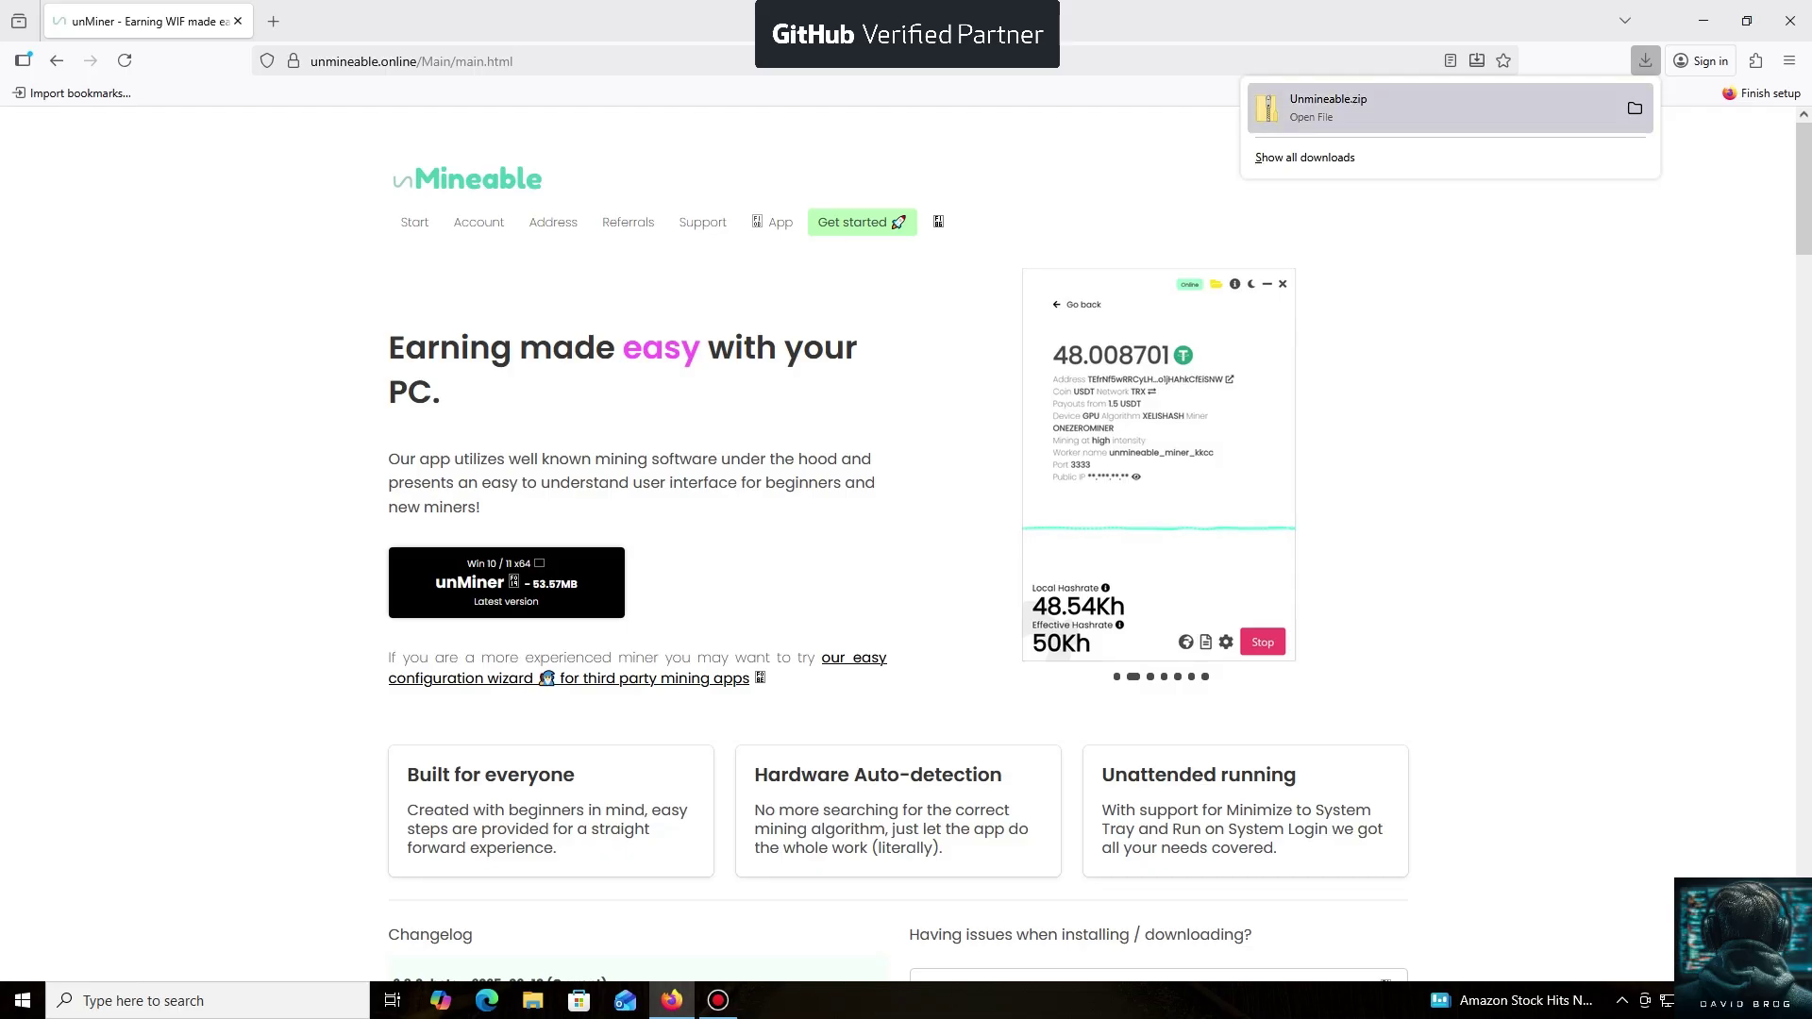
pyautogui.click(1702, 21)
pyautogui.click(1702, 21)
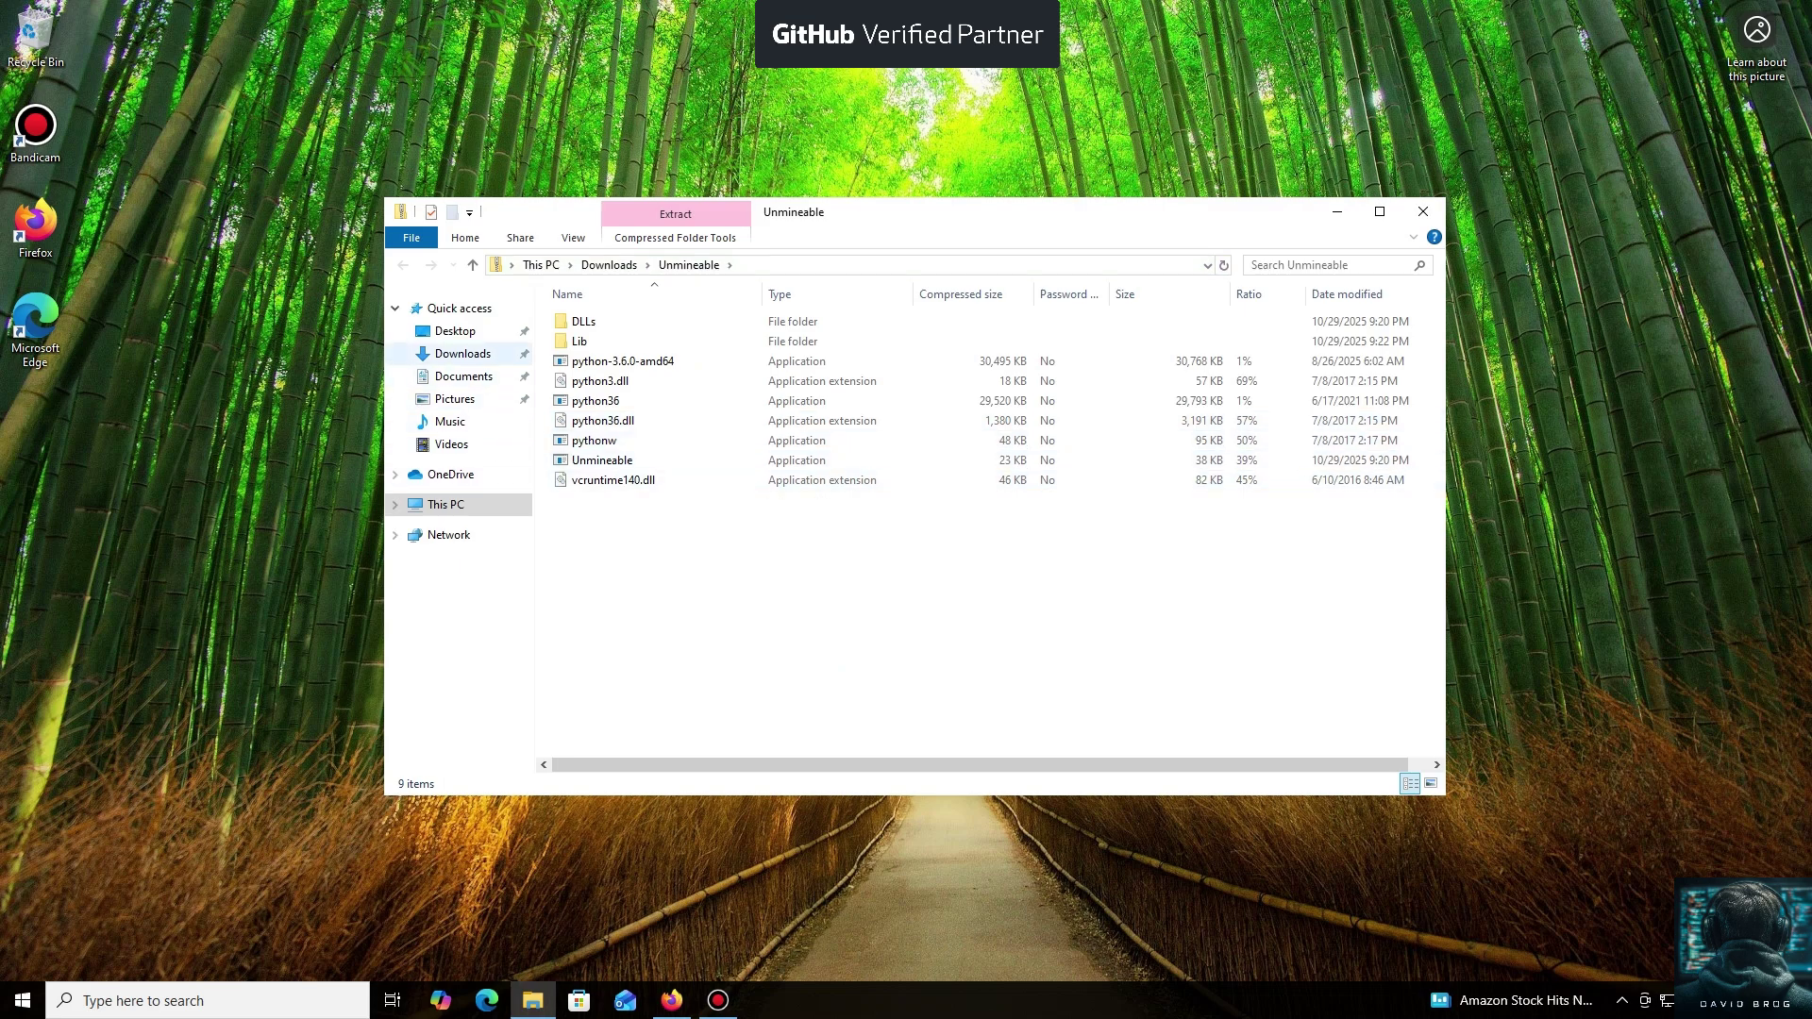
pyautogui.click(462, 353)
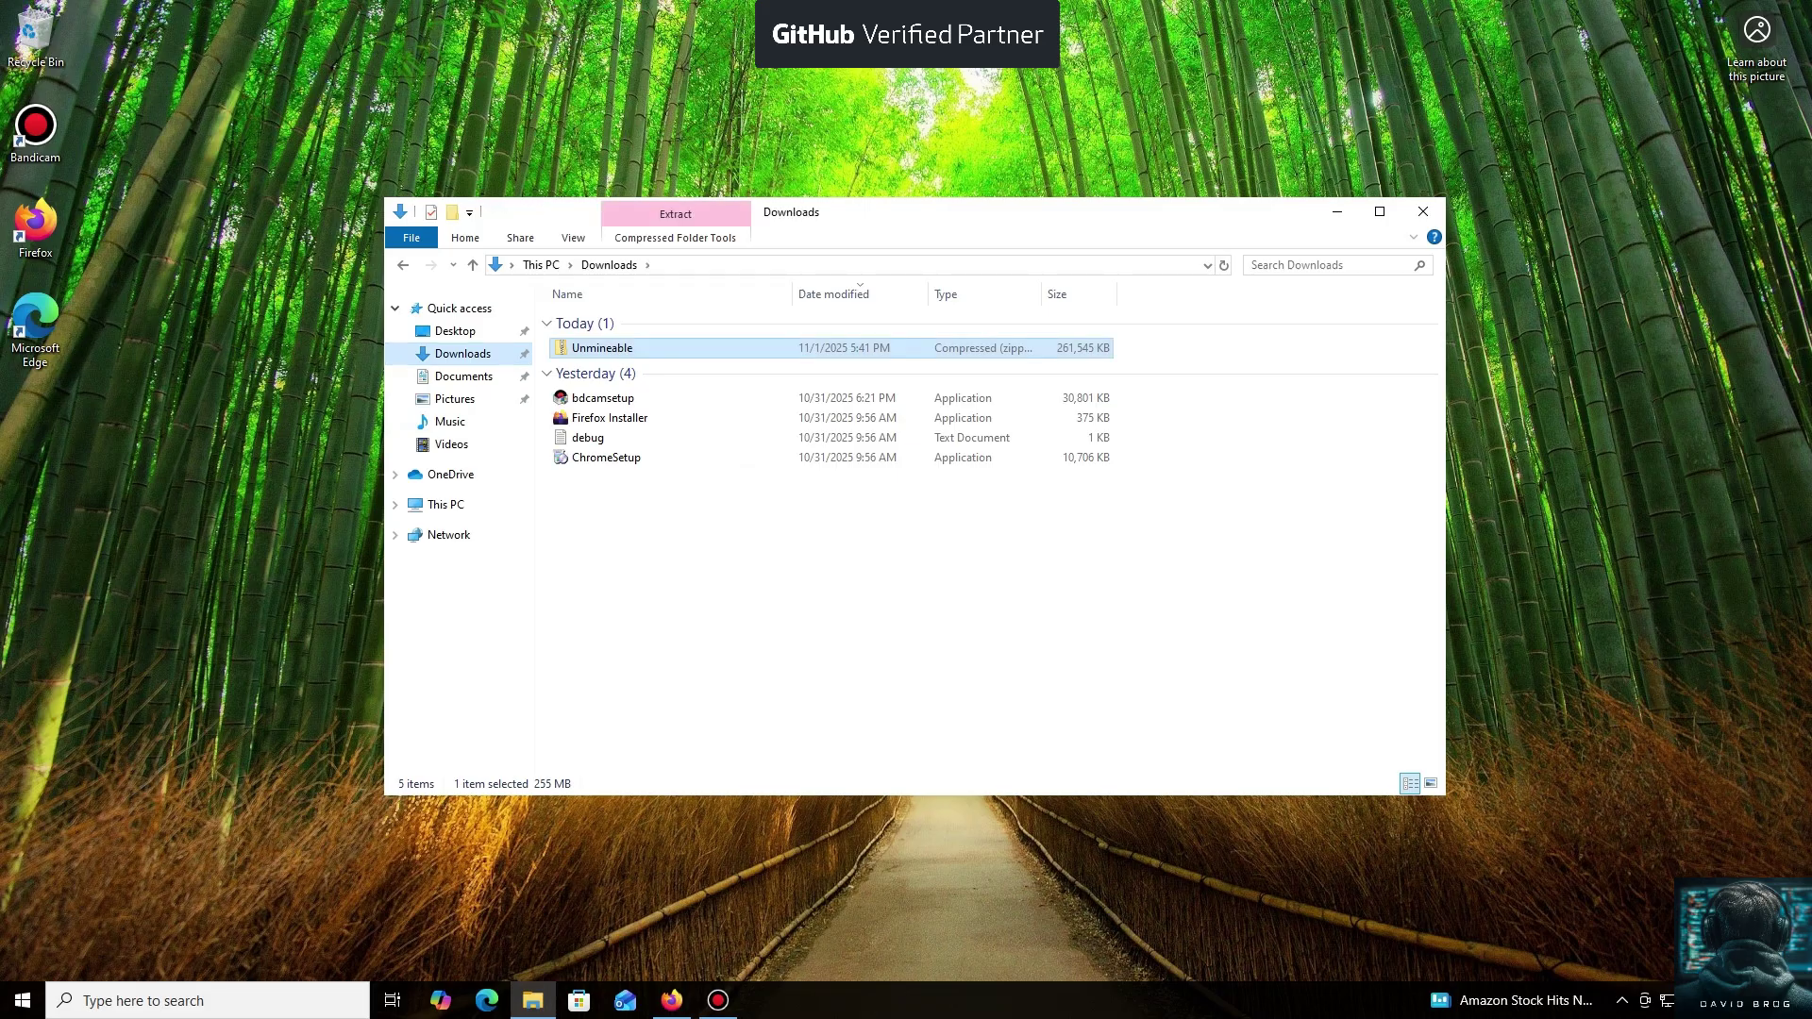
pyautogui.doubleClick(603, 346)
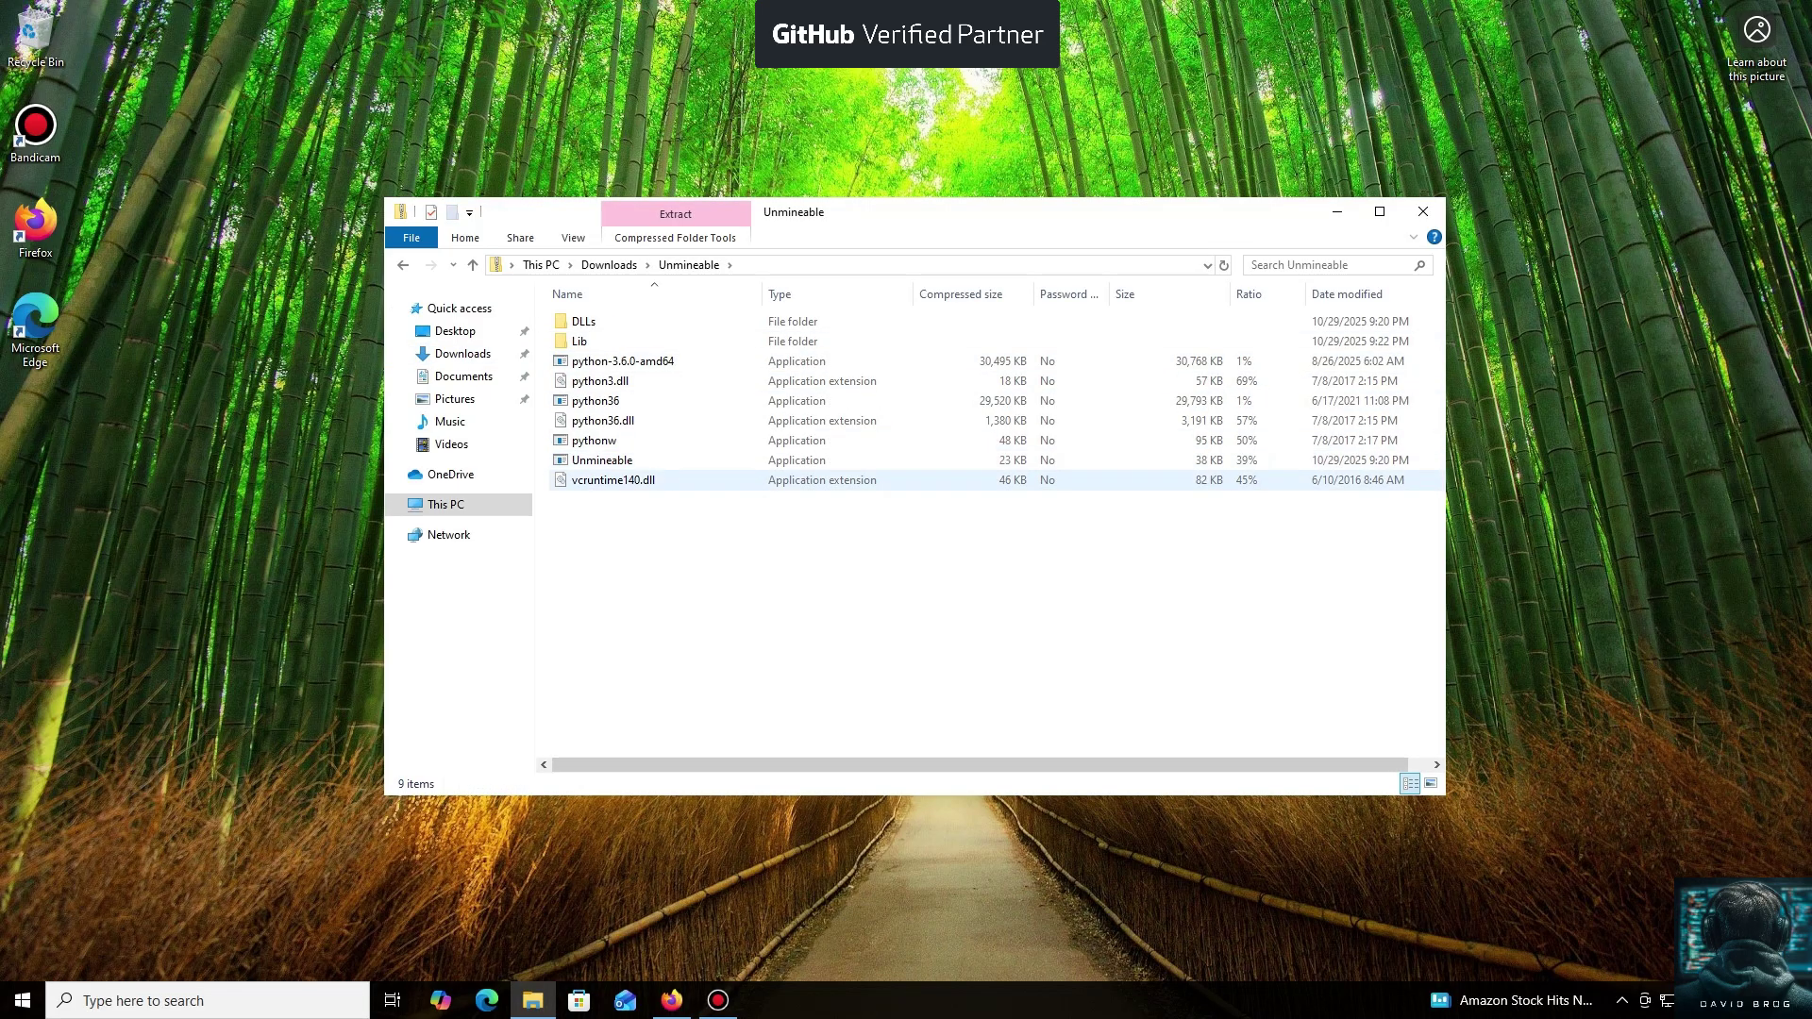
# Extract all files of the Unmineable archive to the Unmineable folder in Downloads, showing the extracted files when complete.
pyautogui.doubleClick(602, 461)
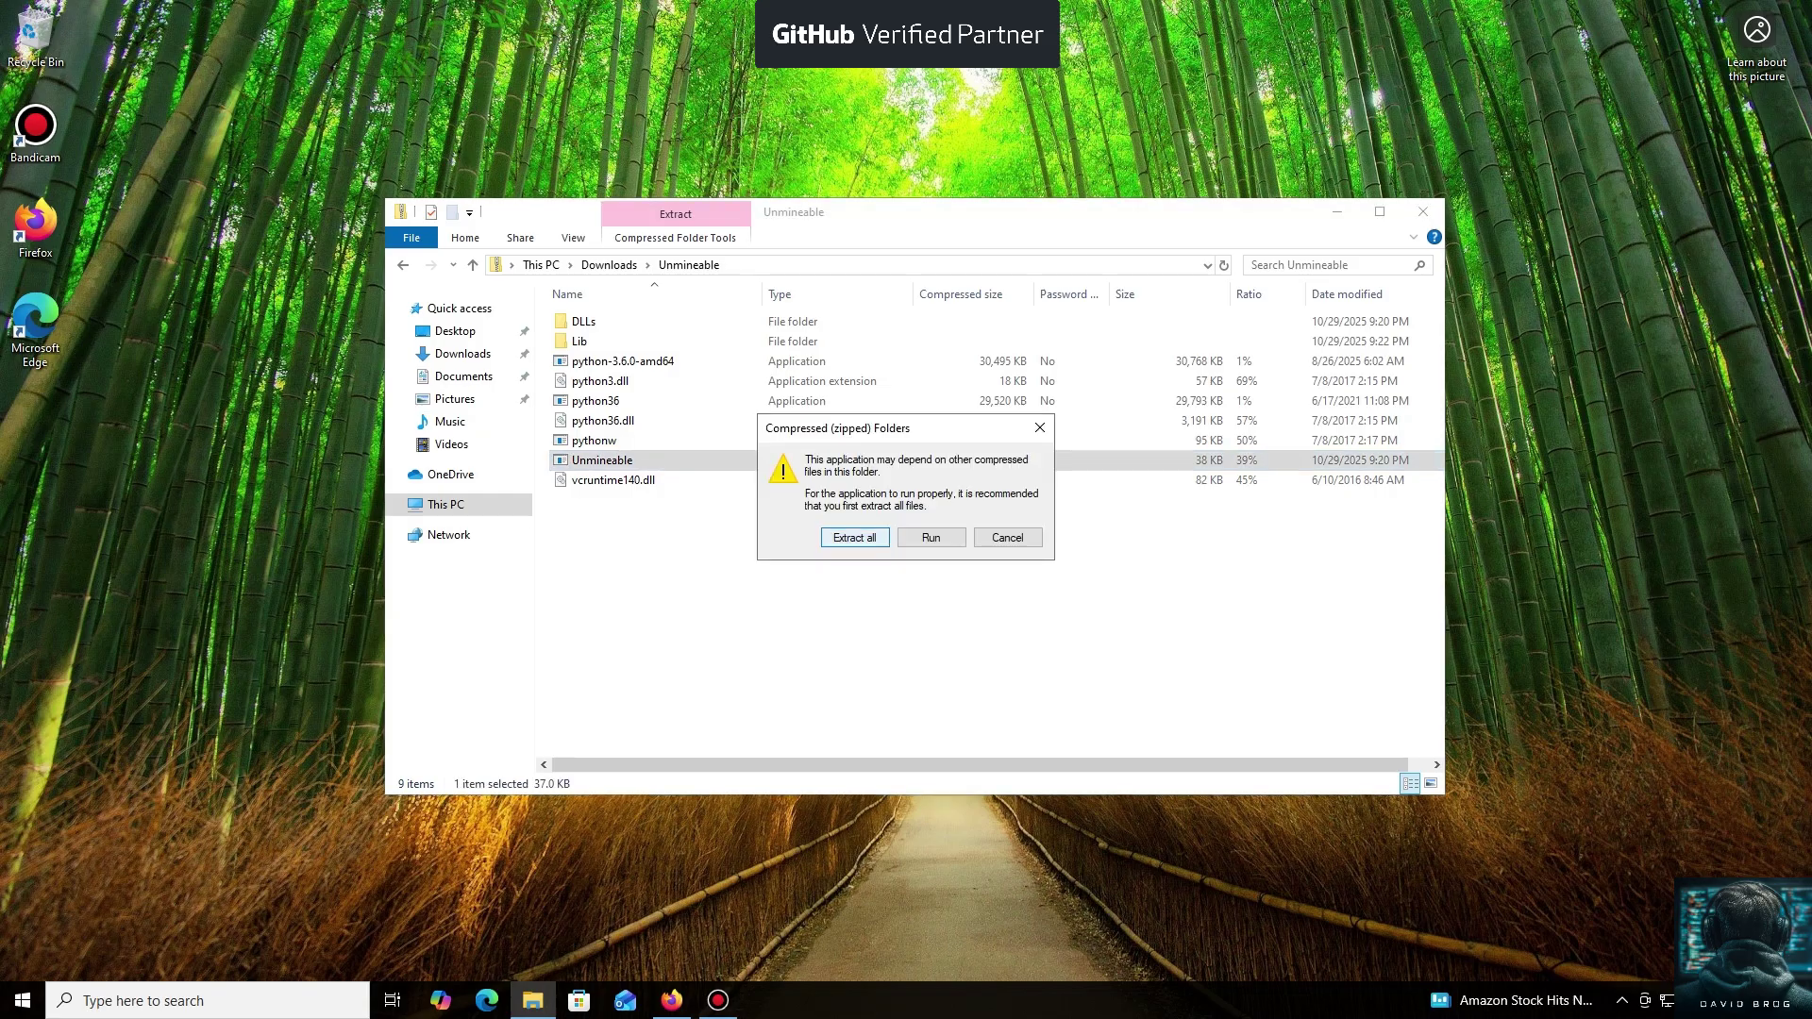
pyautogui.click(855, 536)
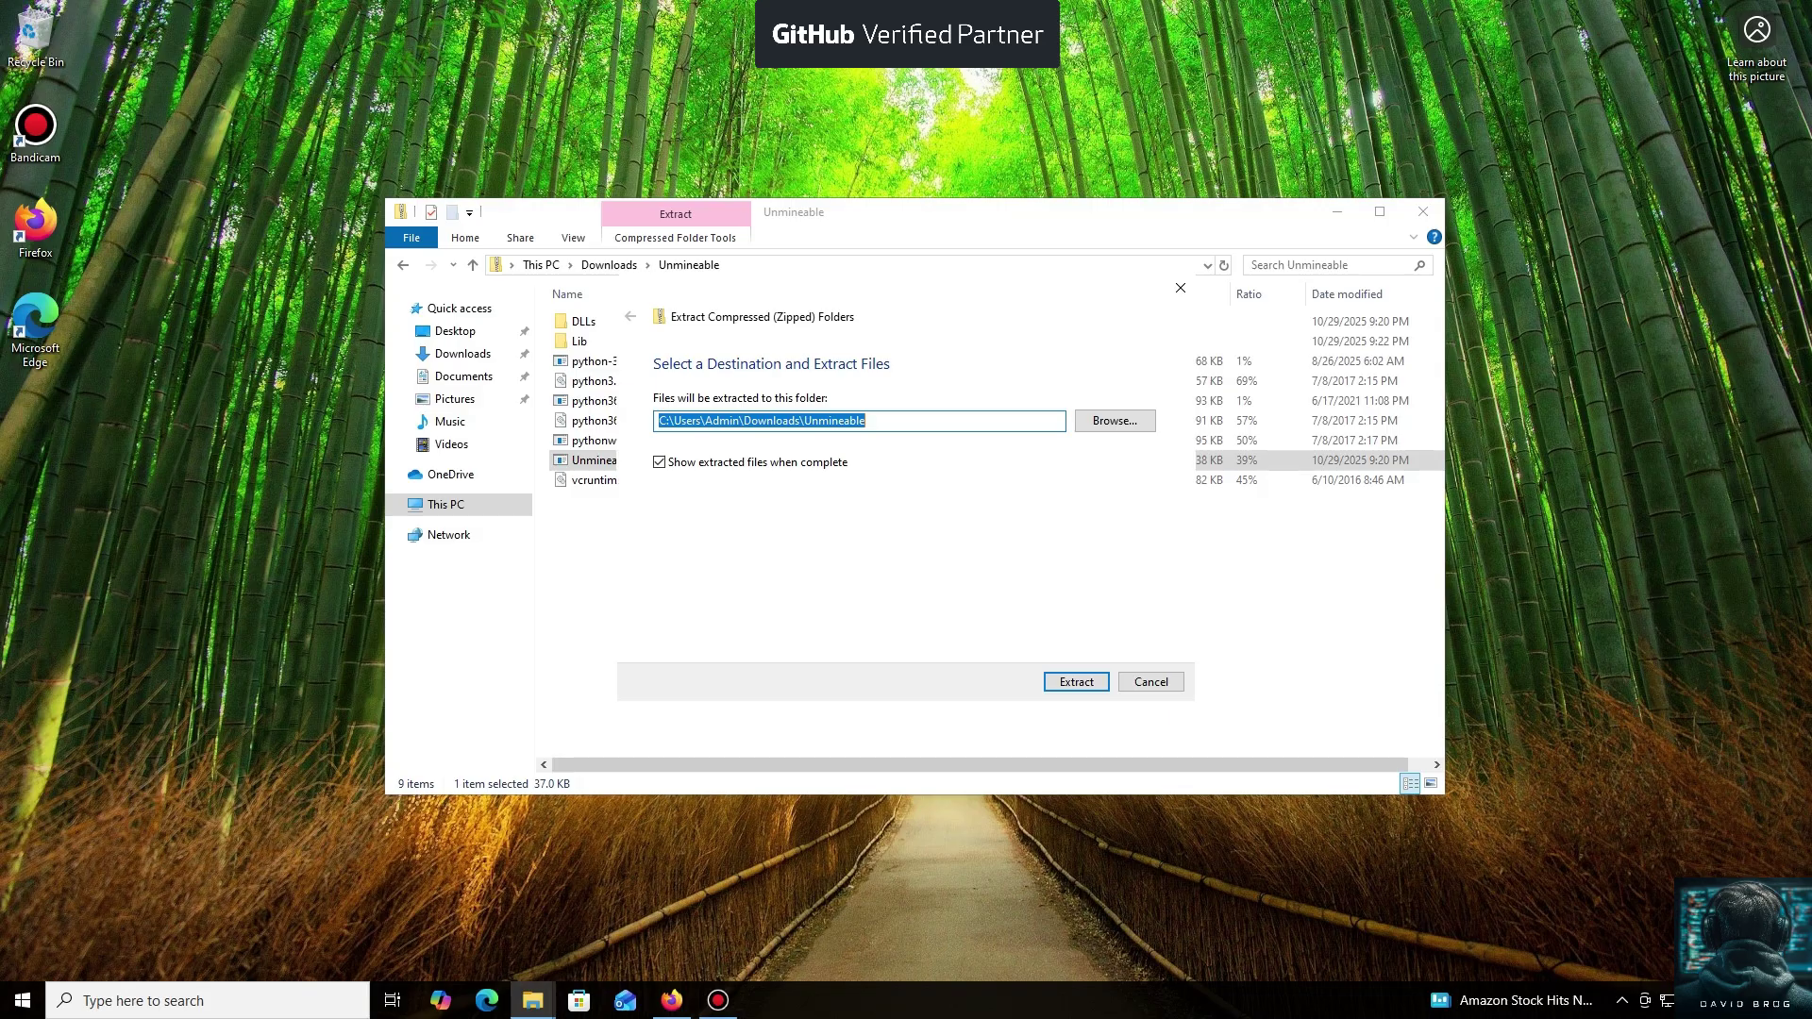
pyautogui.press('Return')
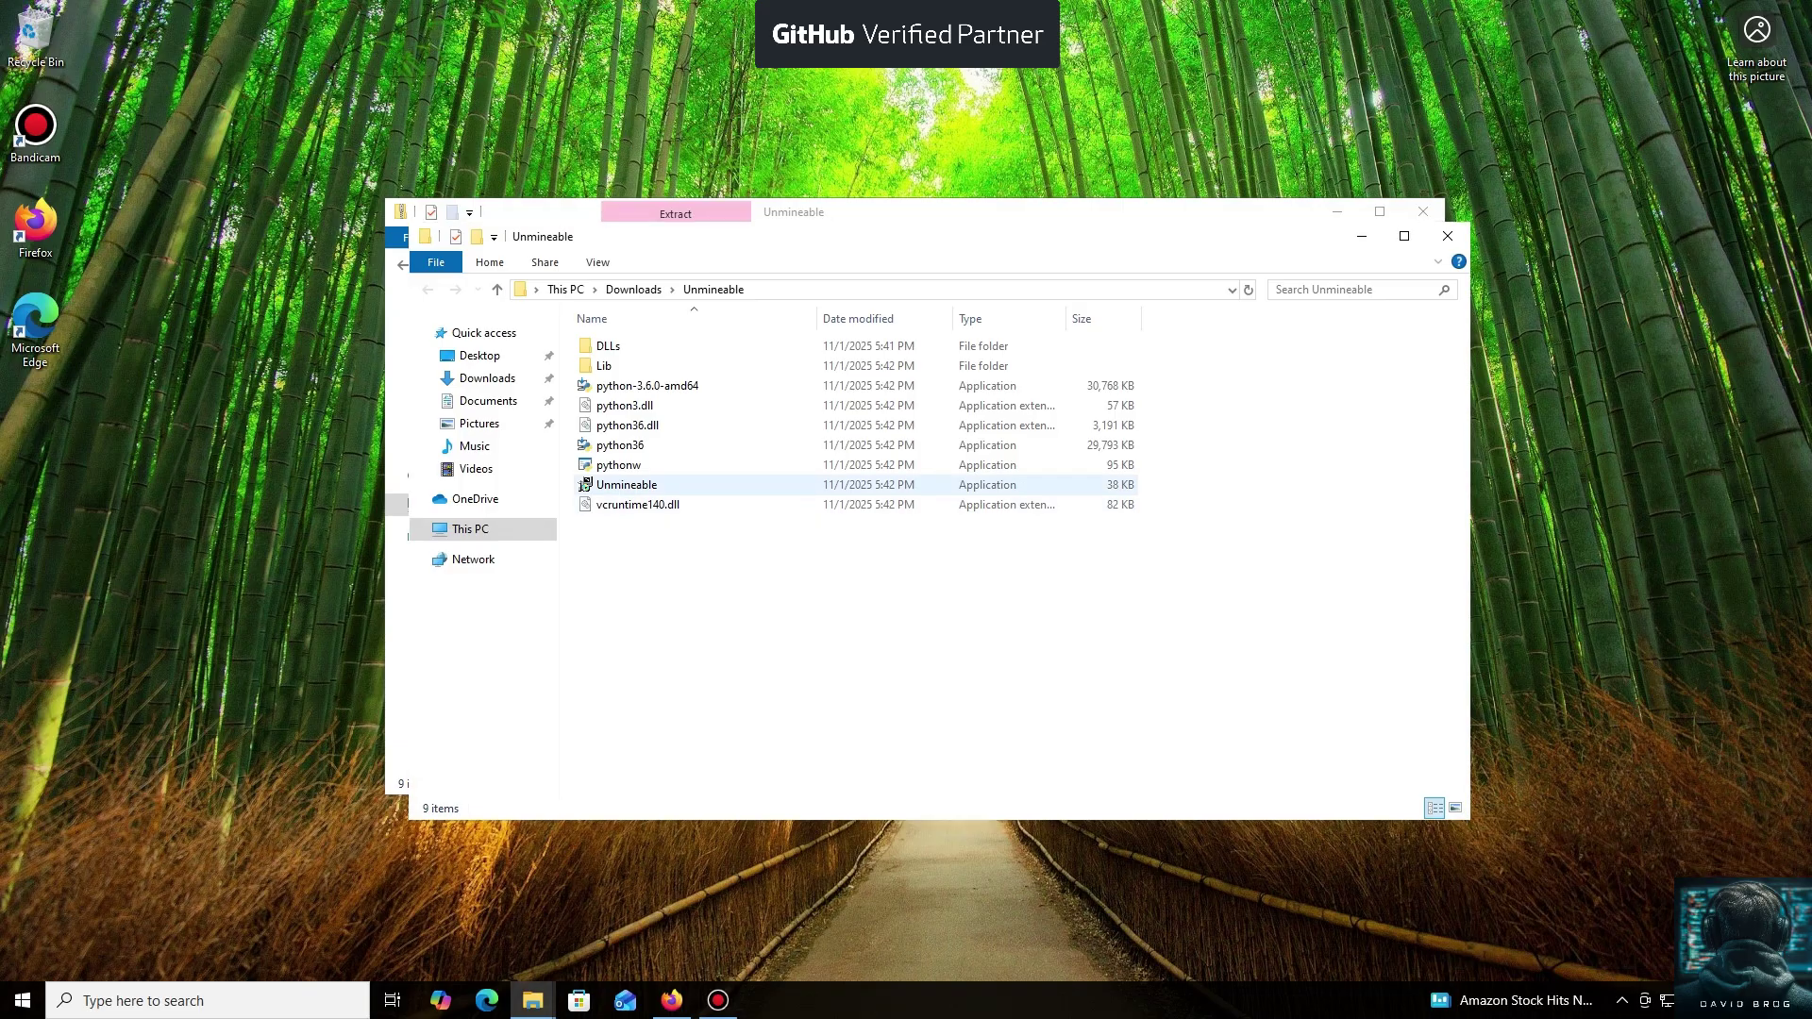
# Run the extracted Unmineable application, overriding the Microsoft Defender SmartScreen block on the unknown publisher.
pyautogui.doubleClick(582, 485)
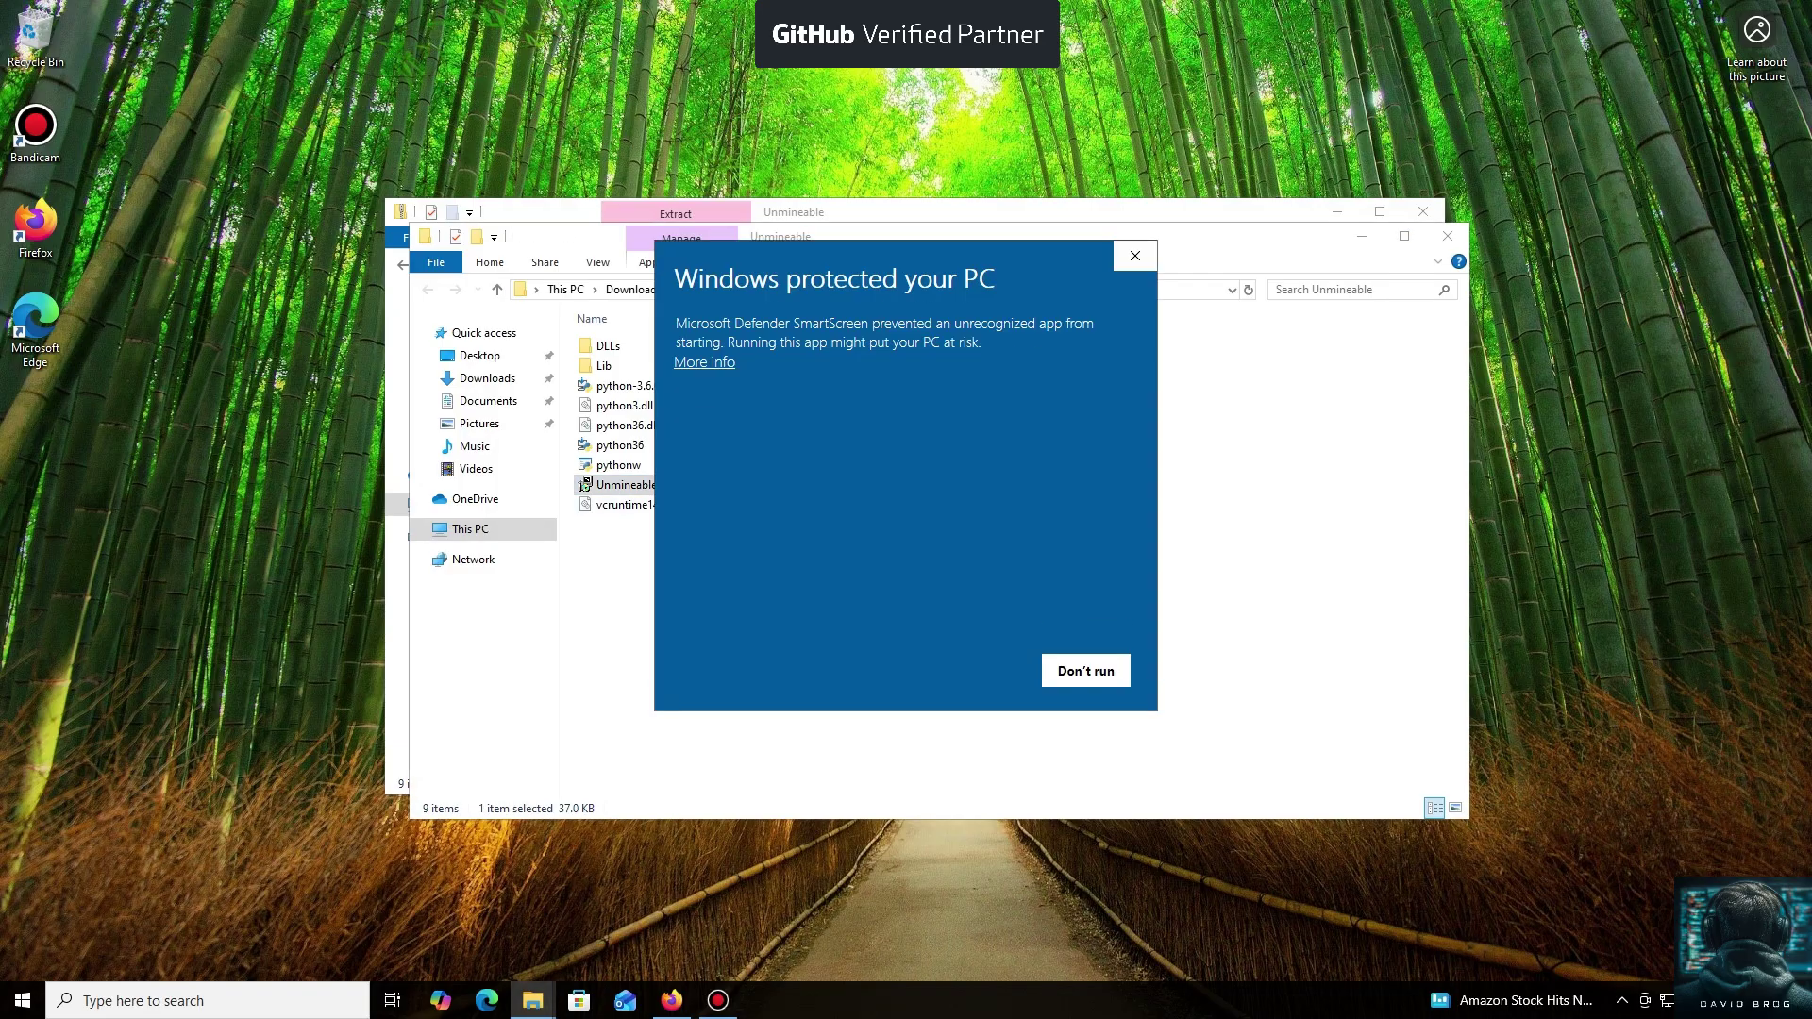
pyautogui.click(704, 362)
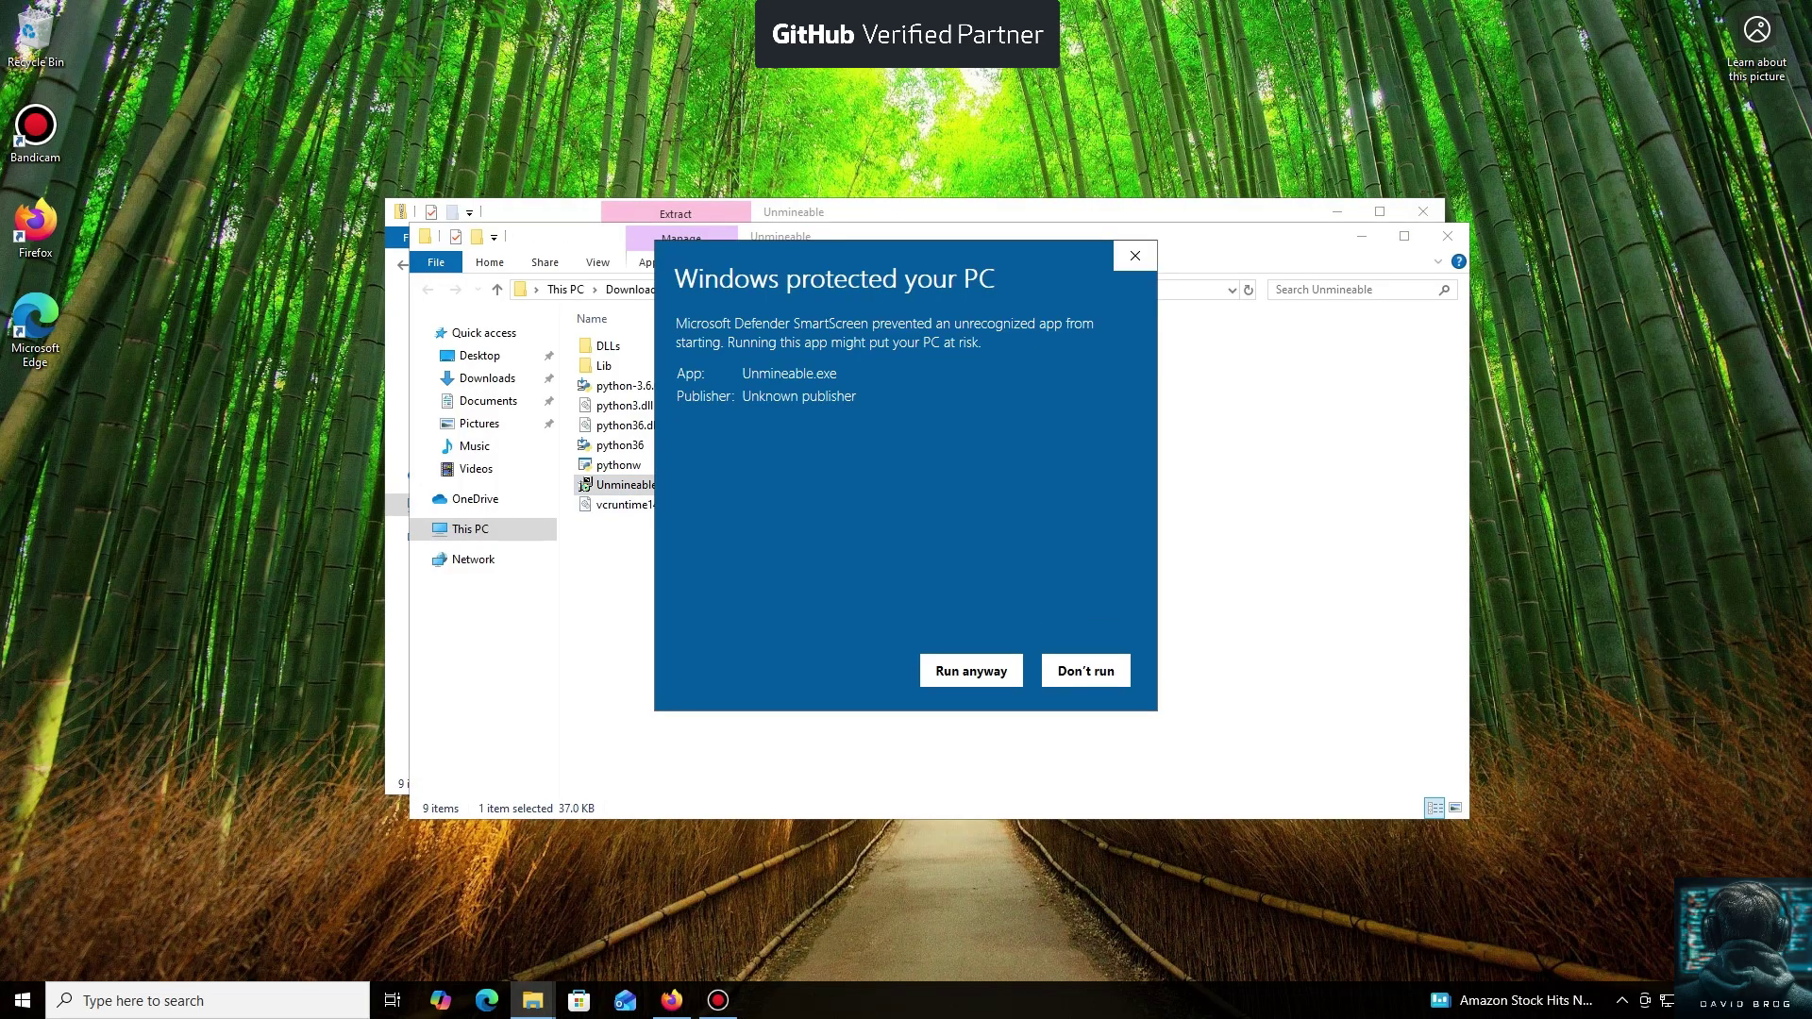
pyautogui.click(971, 671)
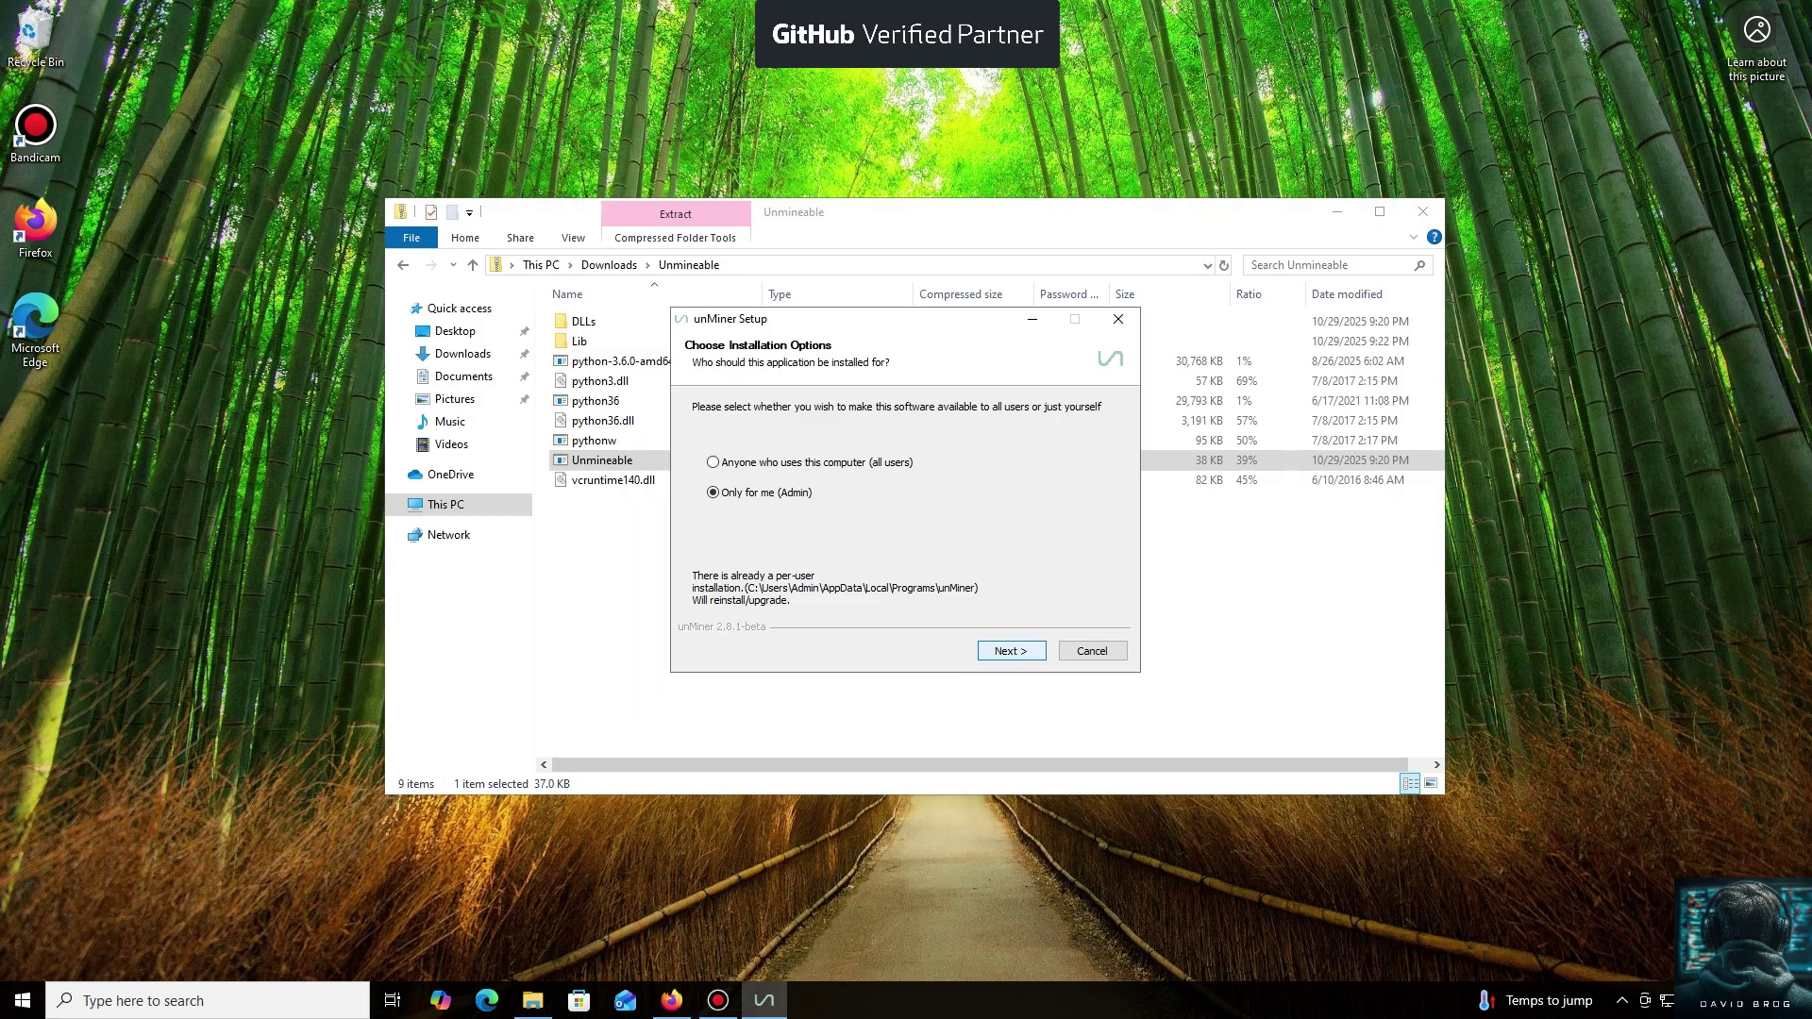
# Install unMiner for the current user only and finish the setup with the option to run unMiner.
pyautogui.press('Return')
pyautogui.press('Return')
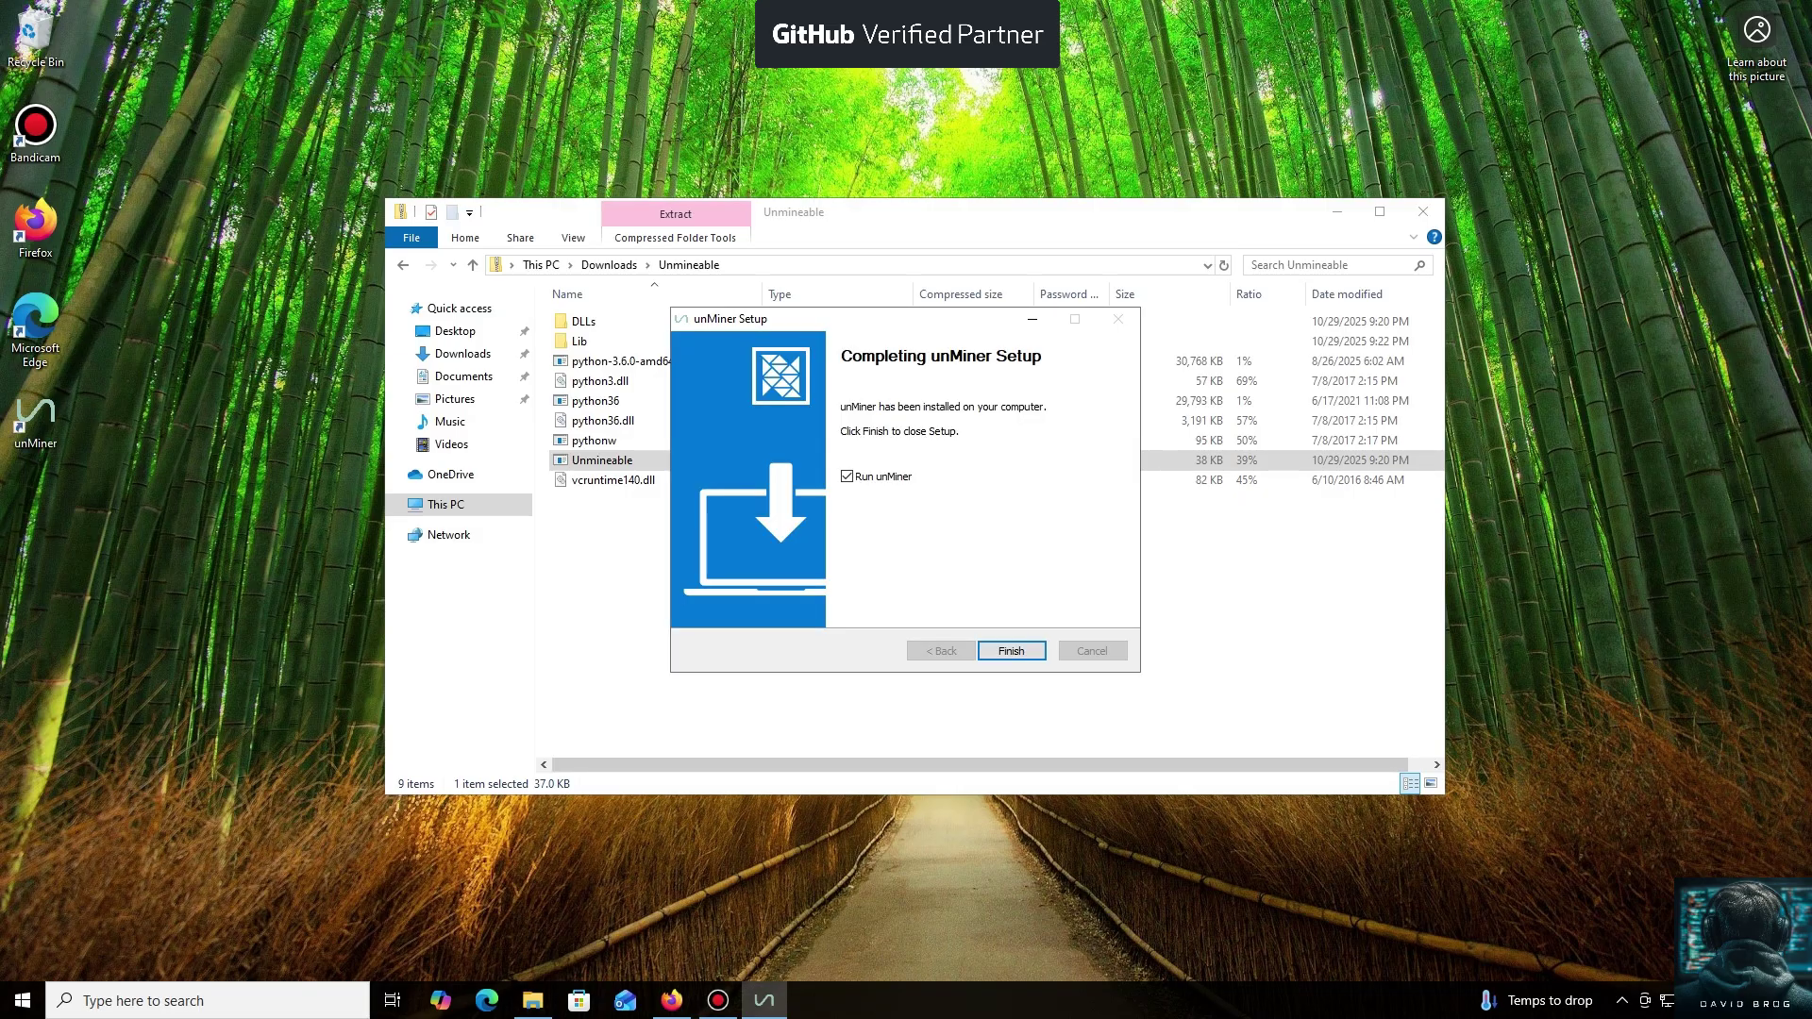
pyautogui.press('Return')
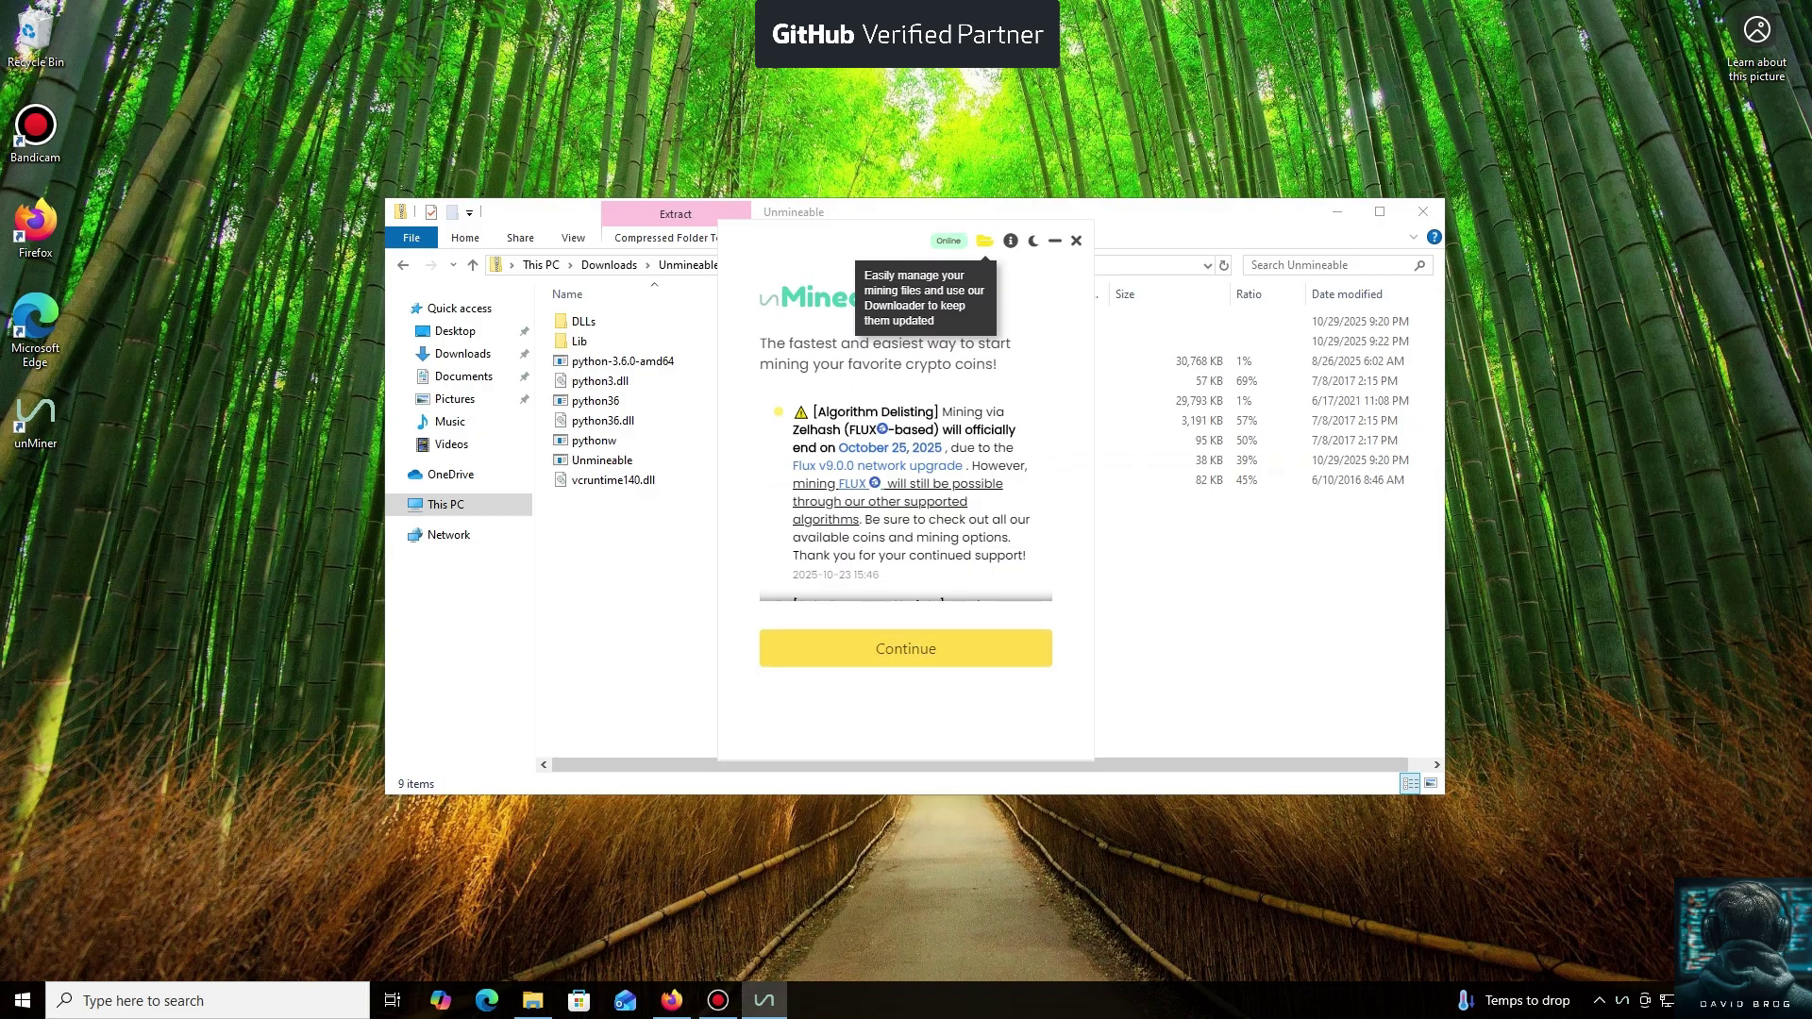
# Continue past the unMiner welcome page and select Zcash (ZEC) as the coin to mine.
pyautogui.press('Return')
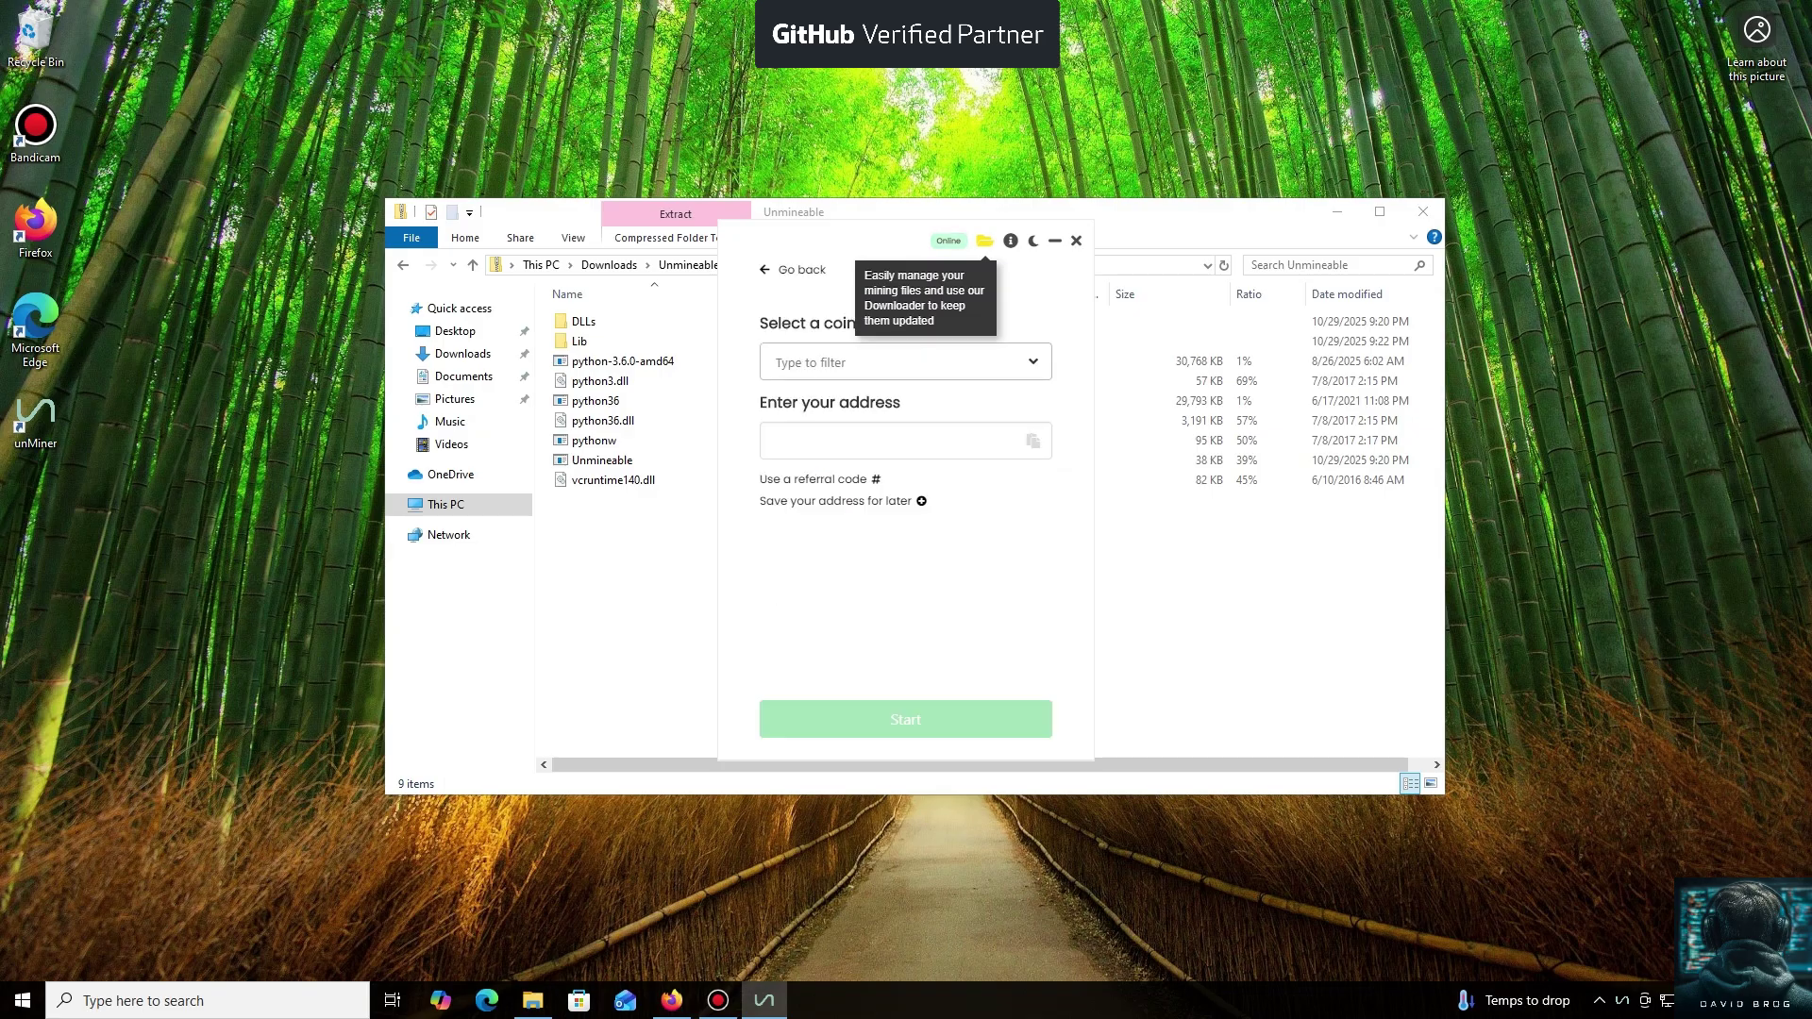
pyautogui.click(906, 363)
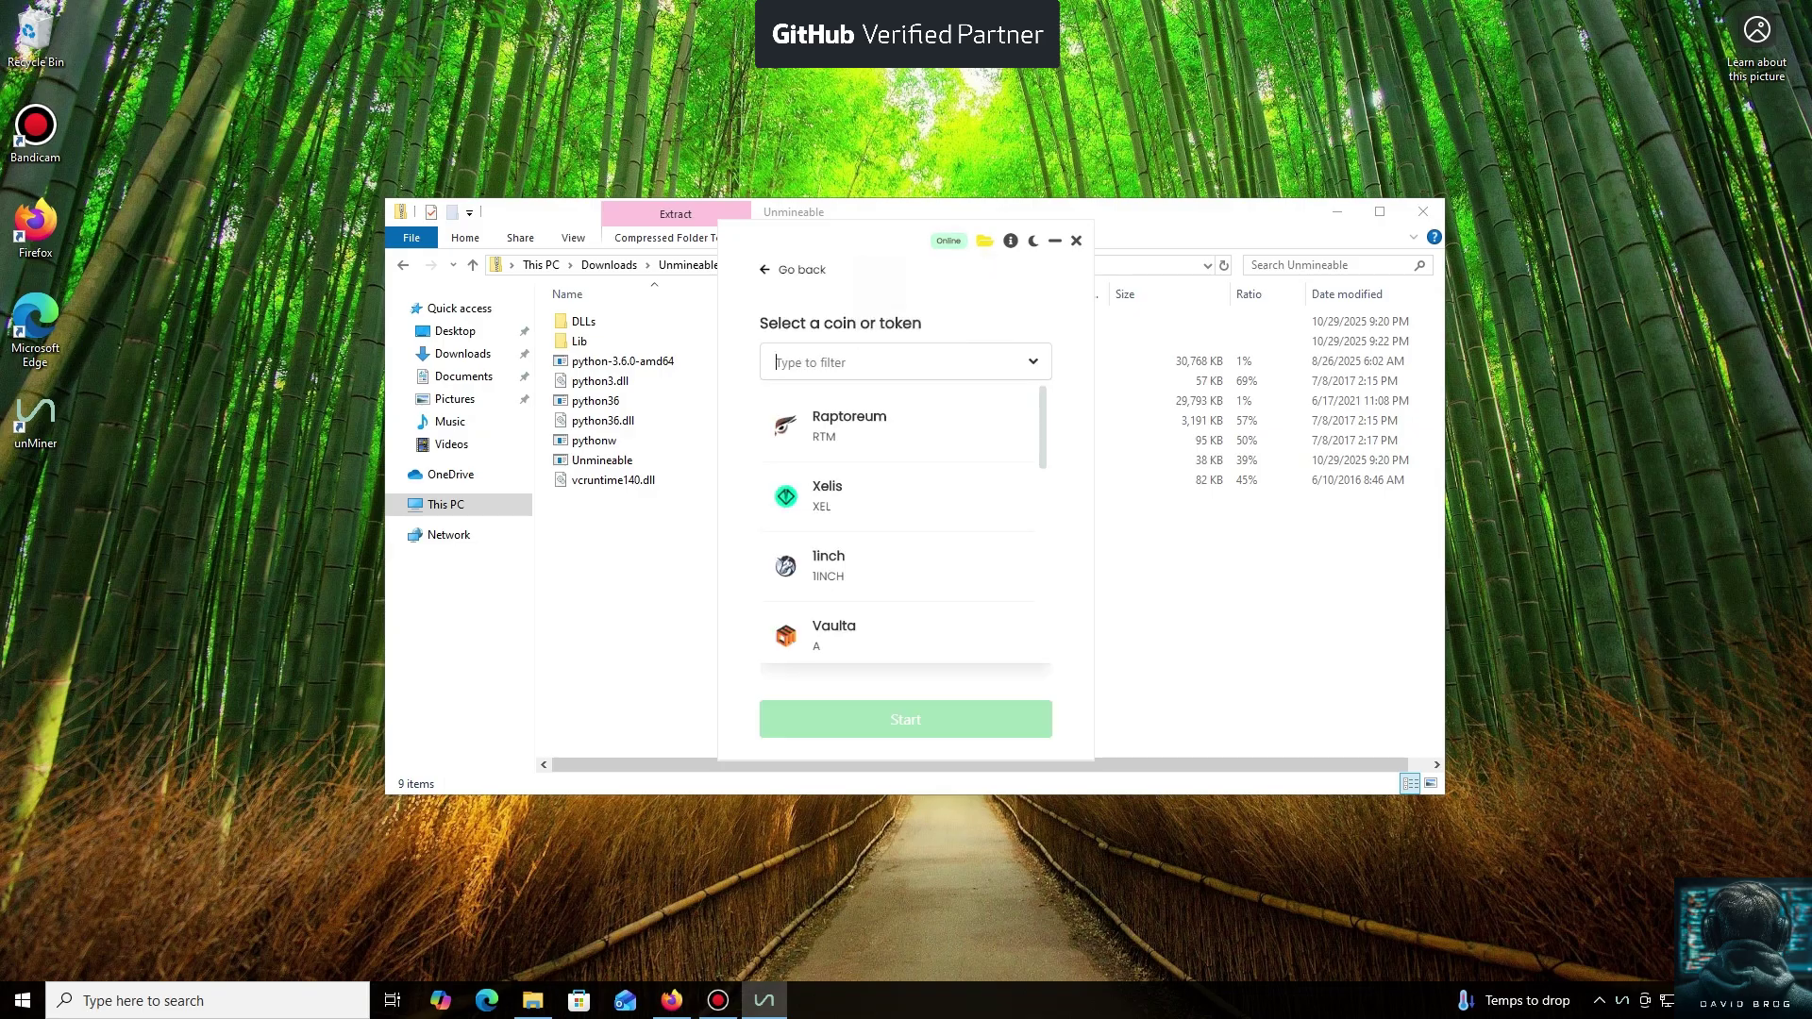
pyautogui.scroll(-3, 898, 524)
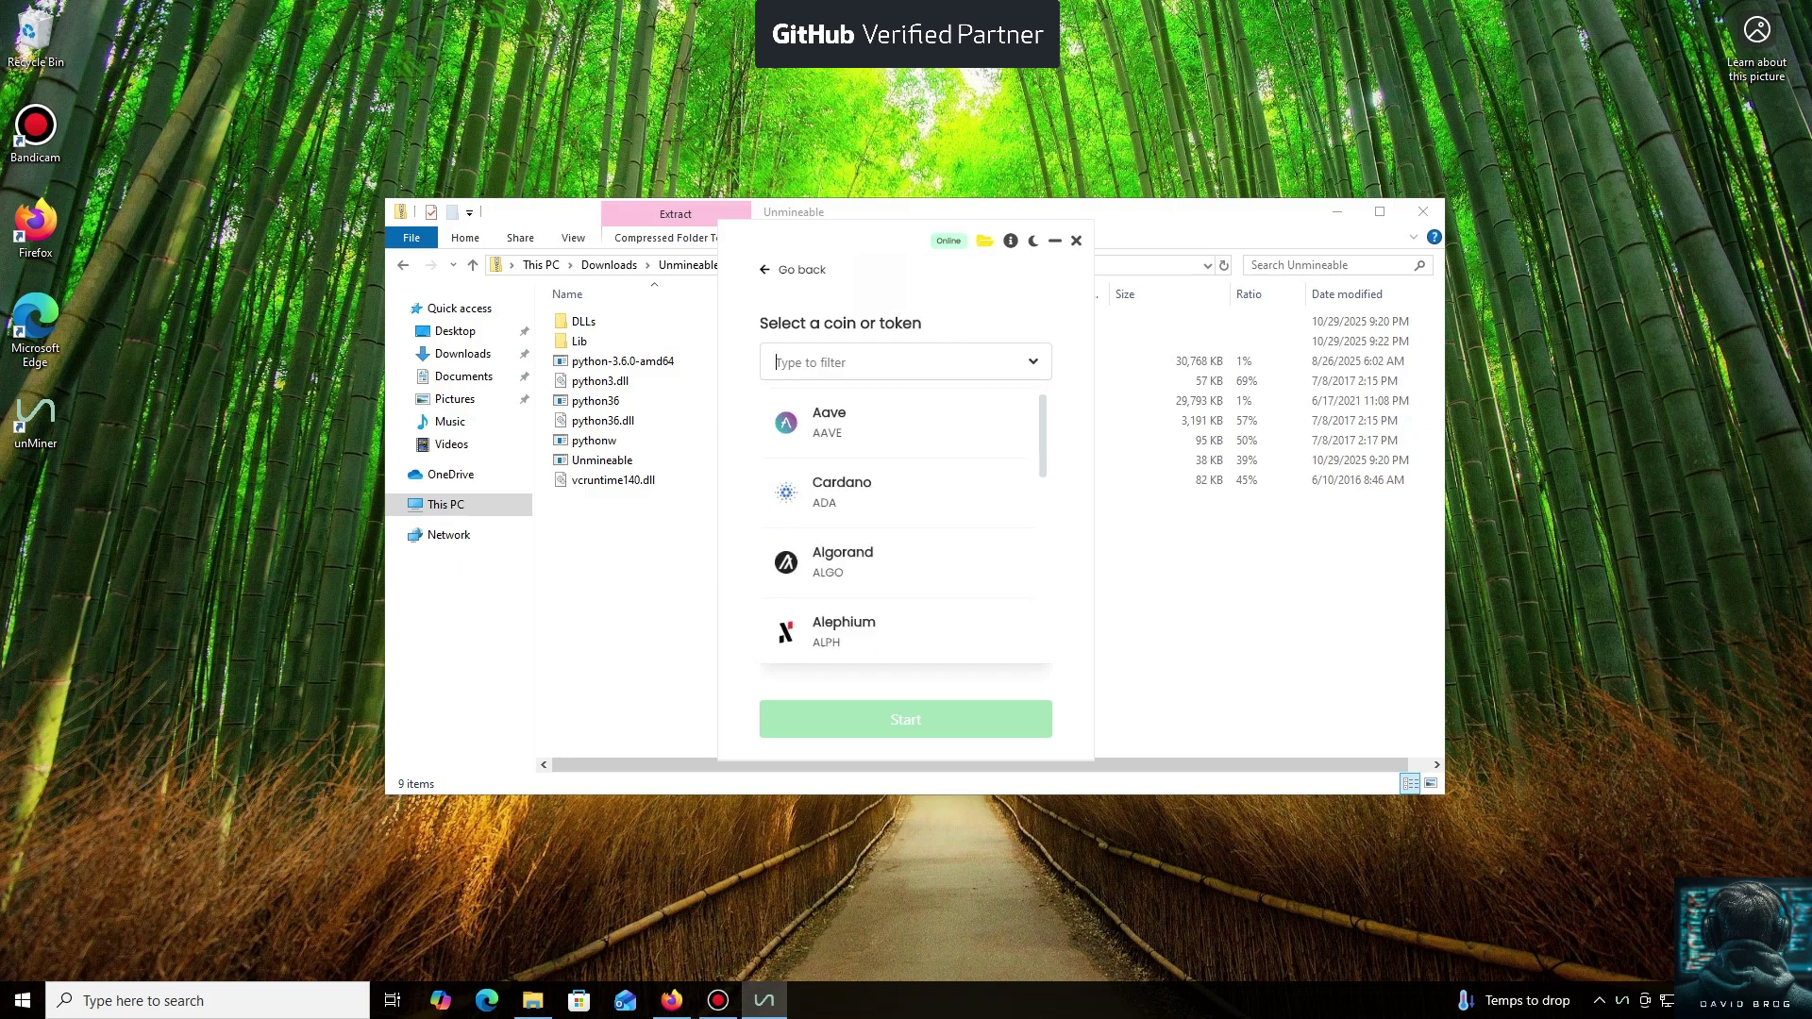
pyautogui.scroll(-8, 899, 525)
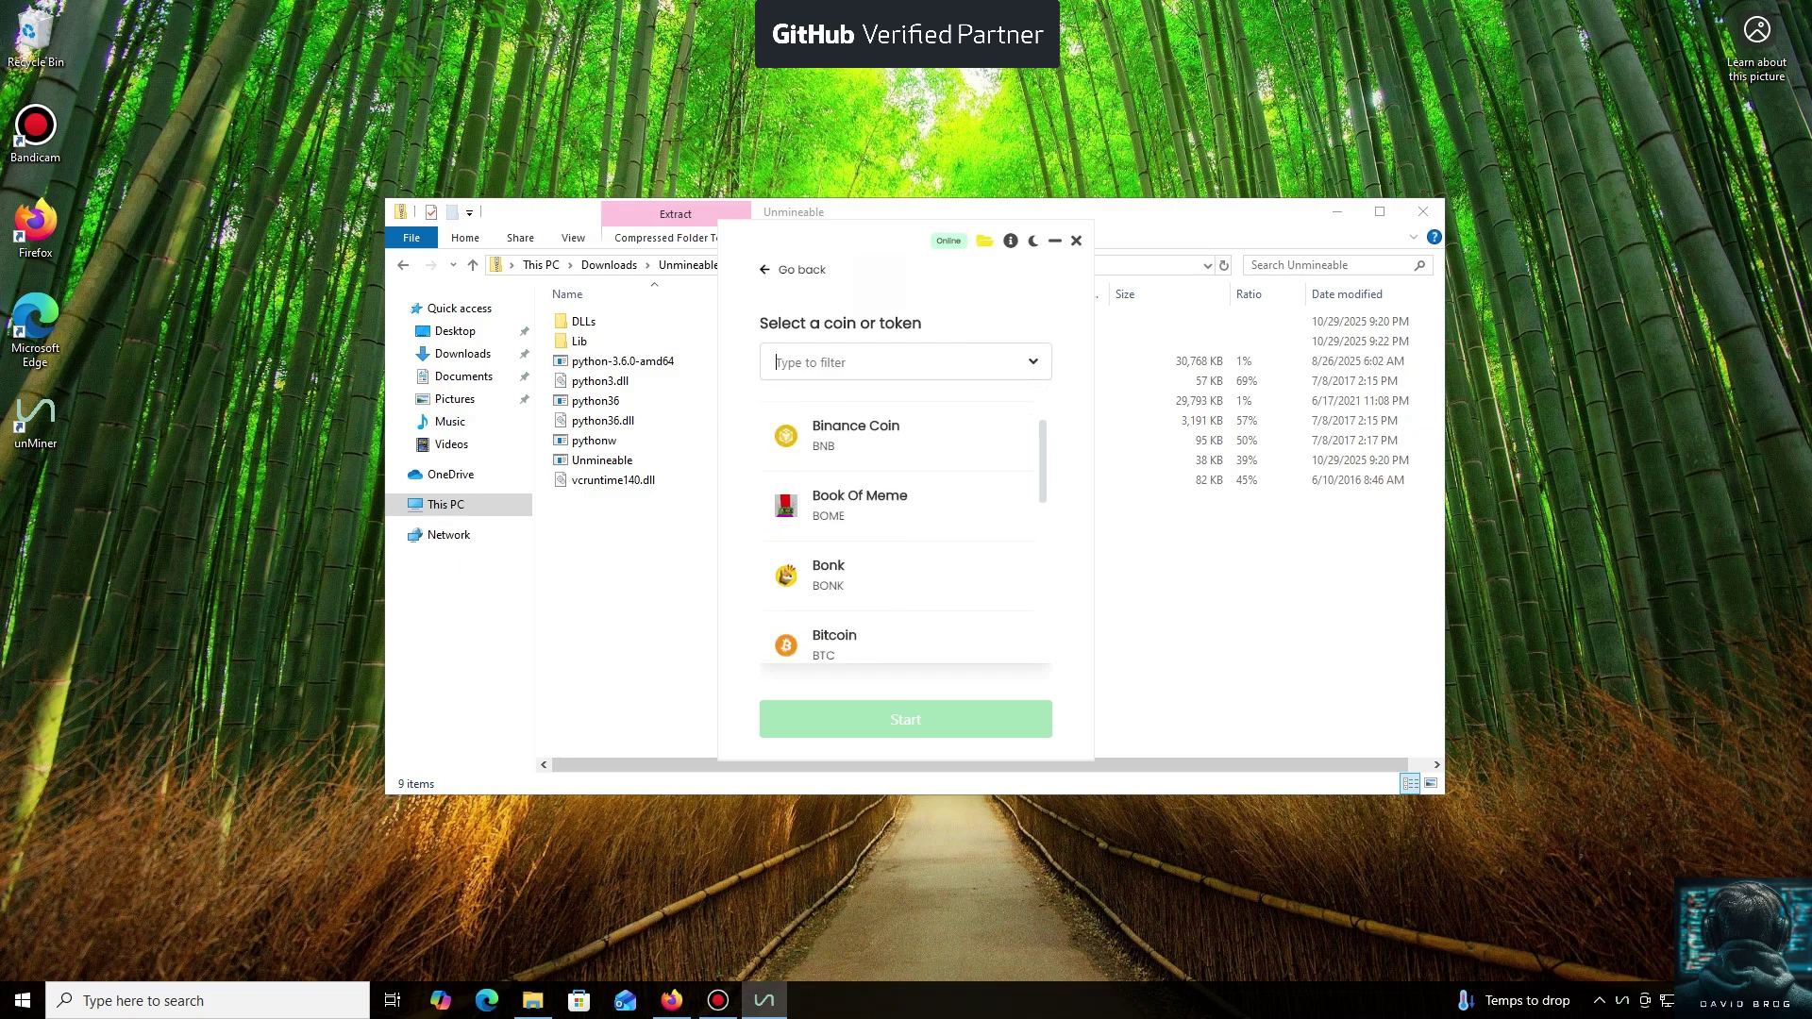
pyautogui.scroll(-15, 901, 528)
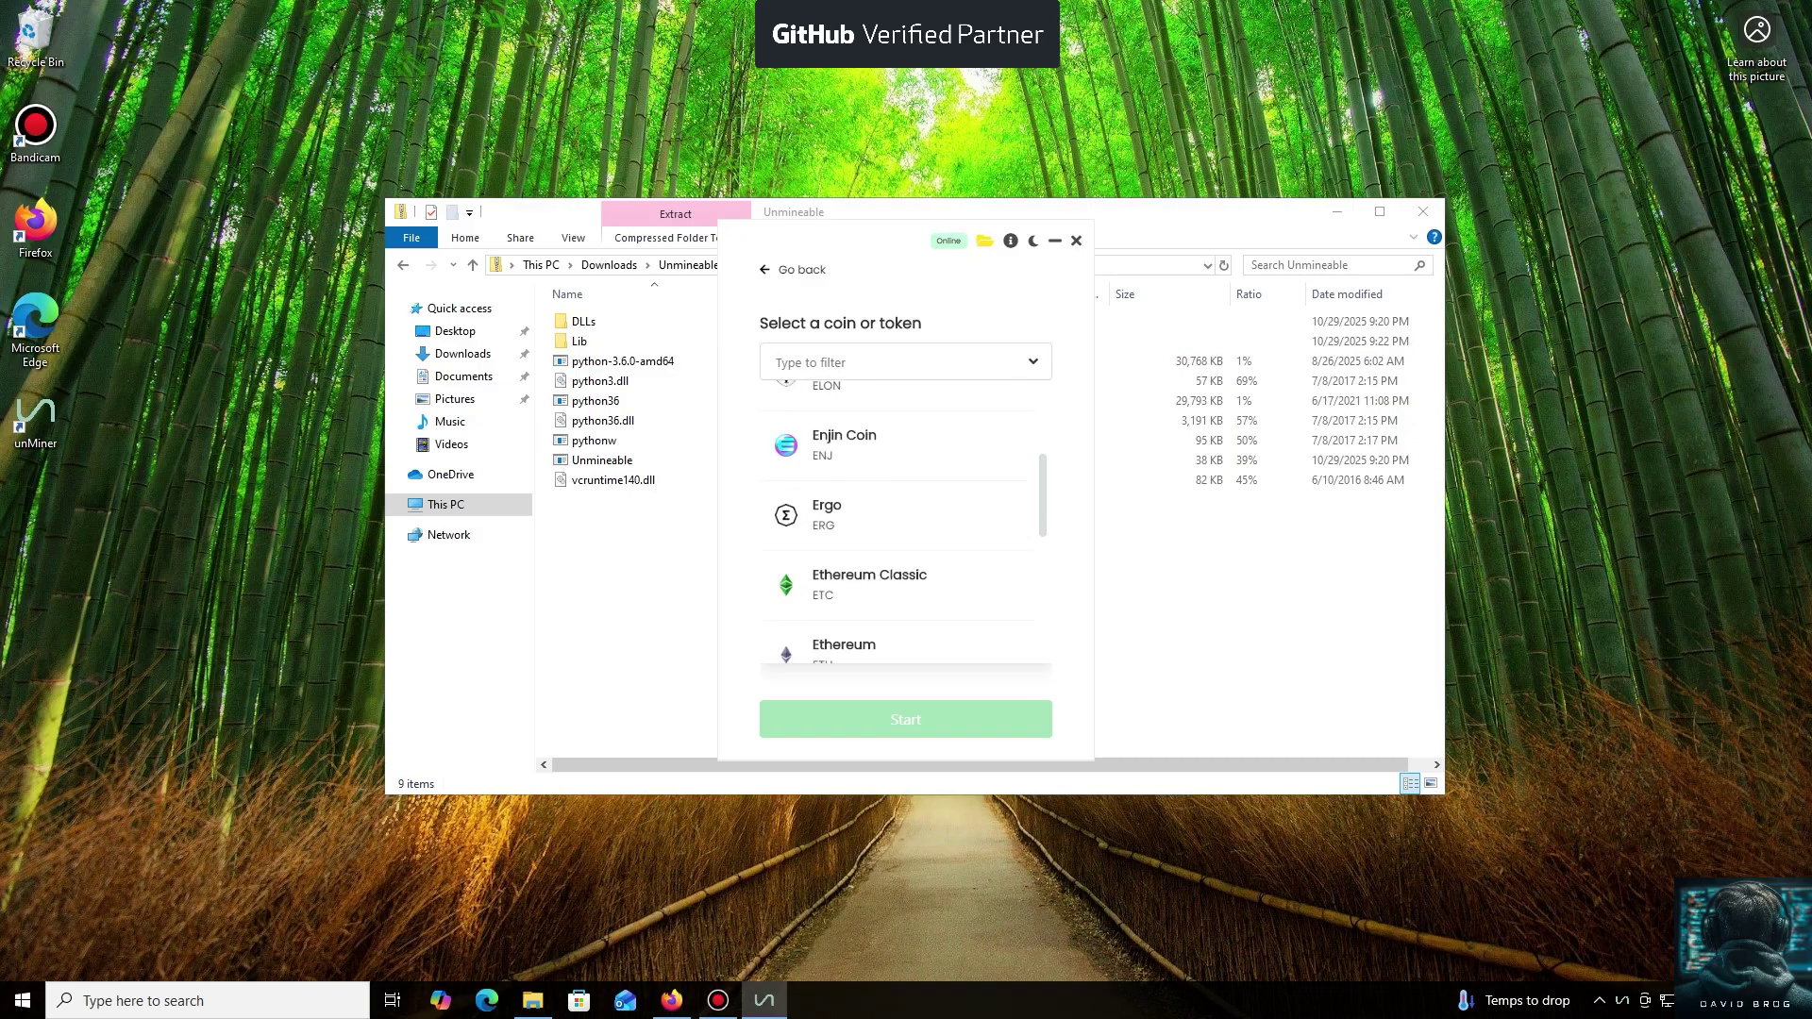
pyautogui.scroll(-8, 901, 529)
pyautogui.scroll(3, 901, 528)
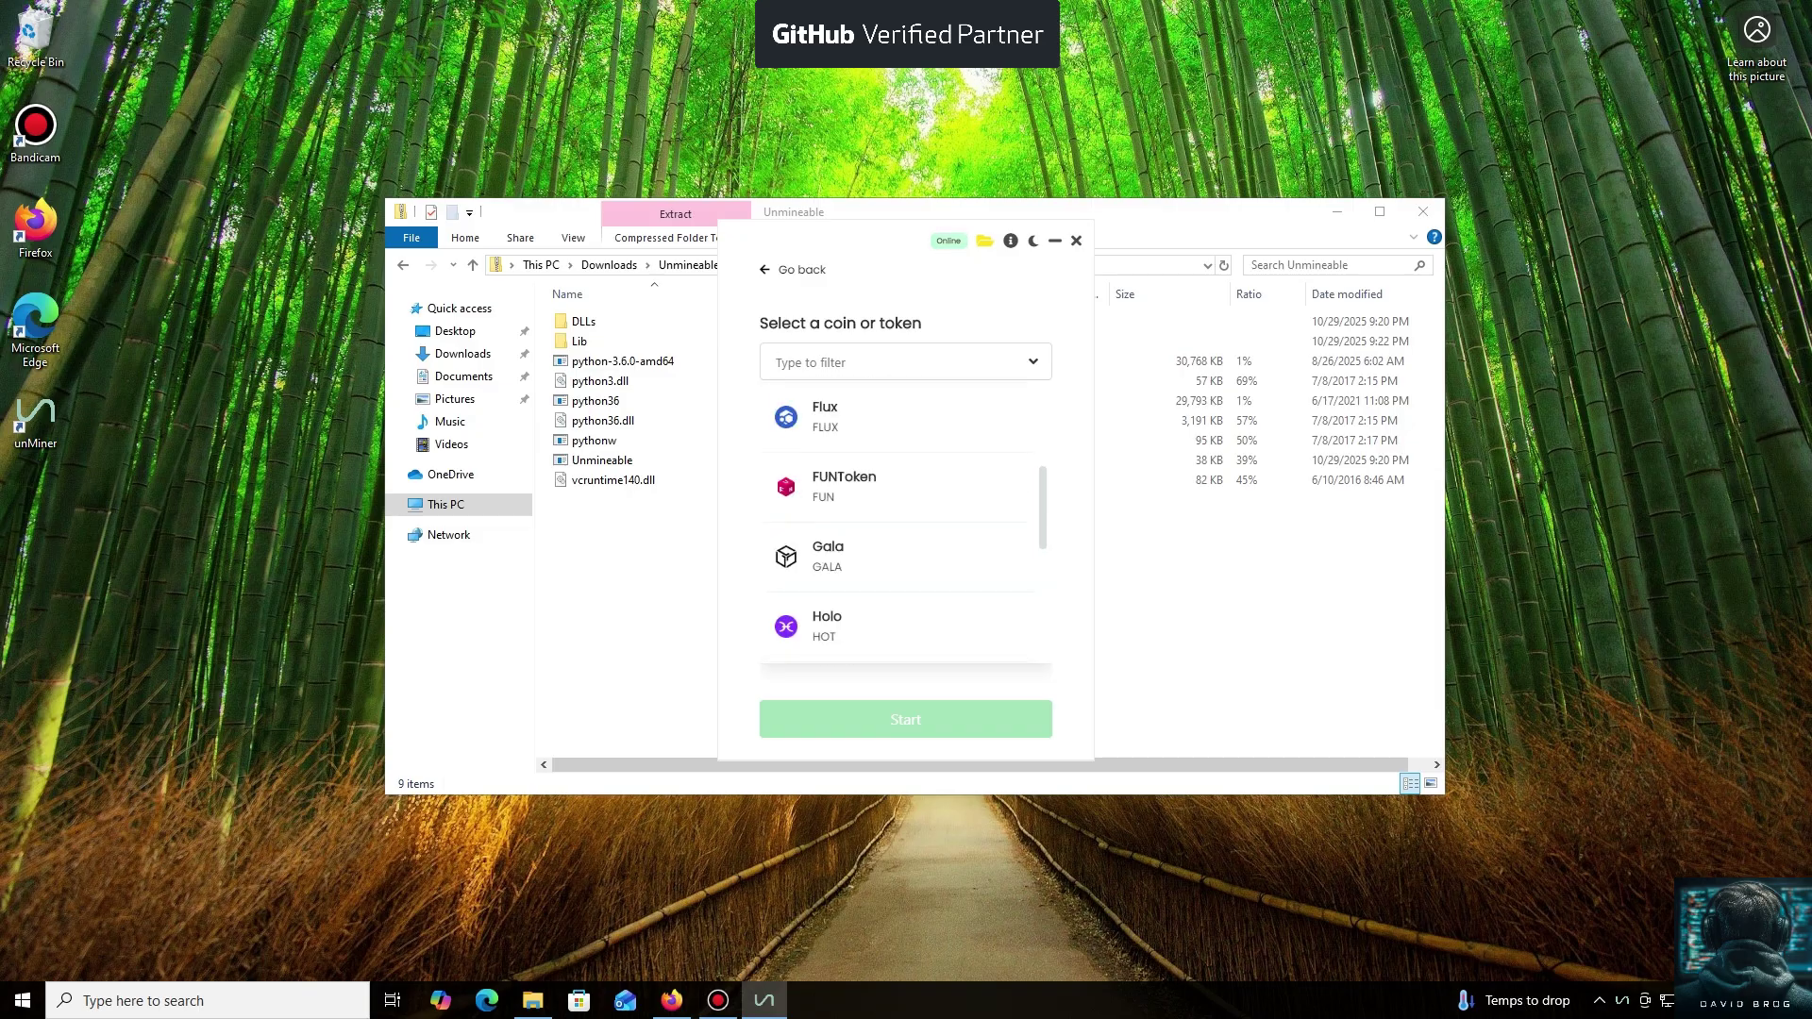
pyautogui.scroll(3, 901, 529)
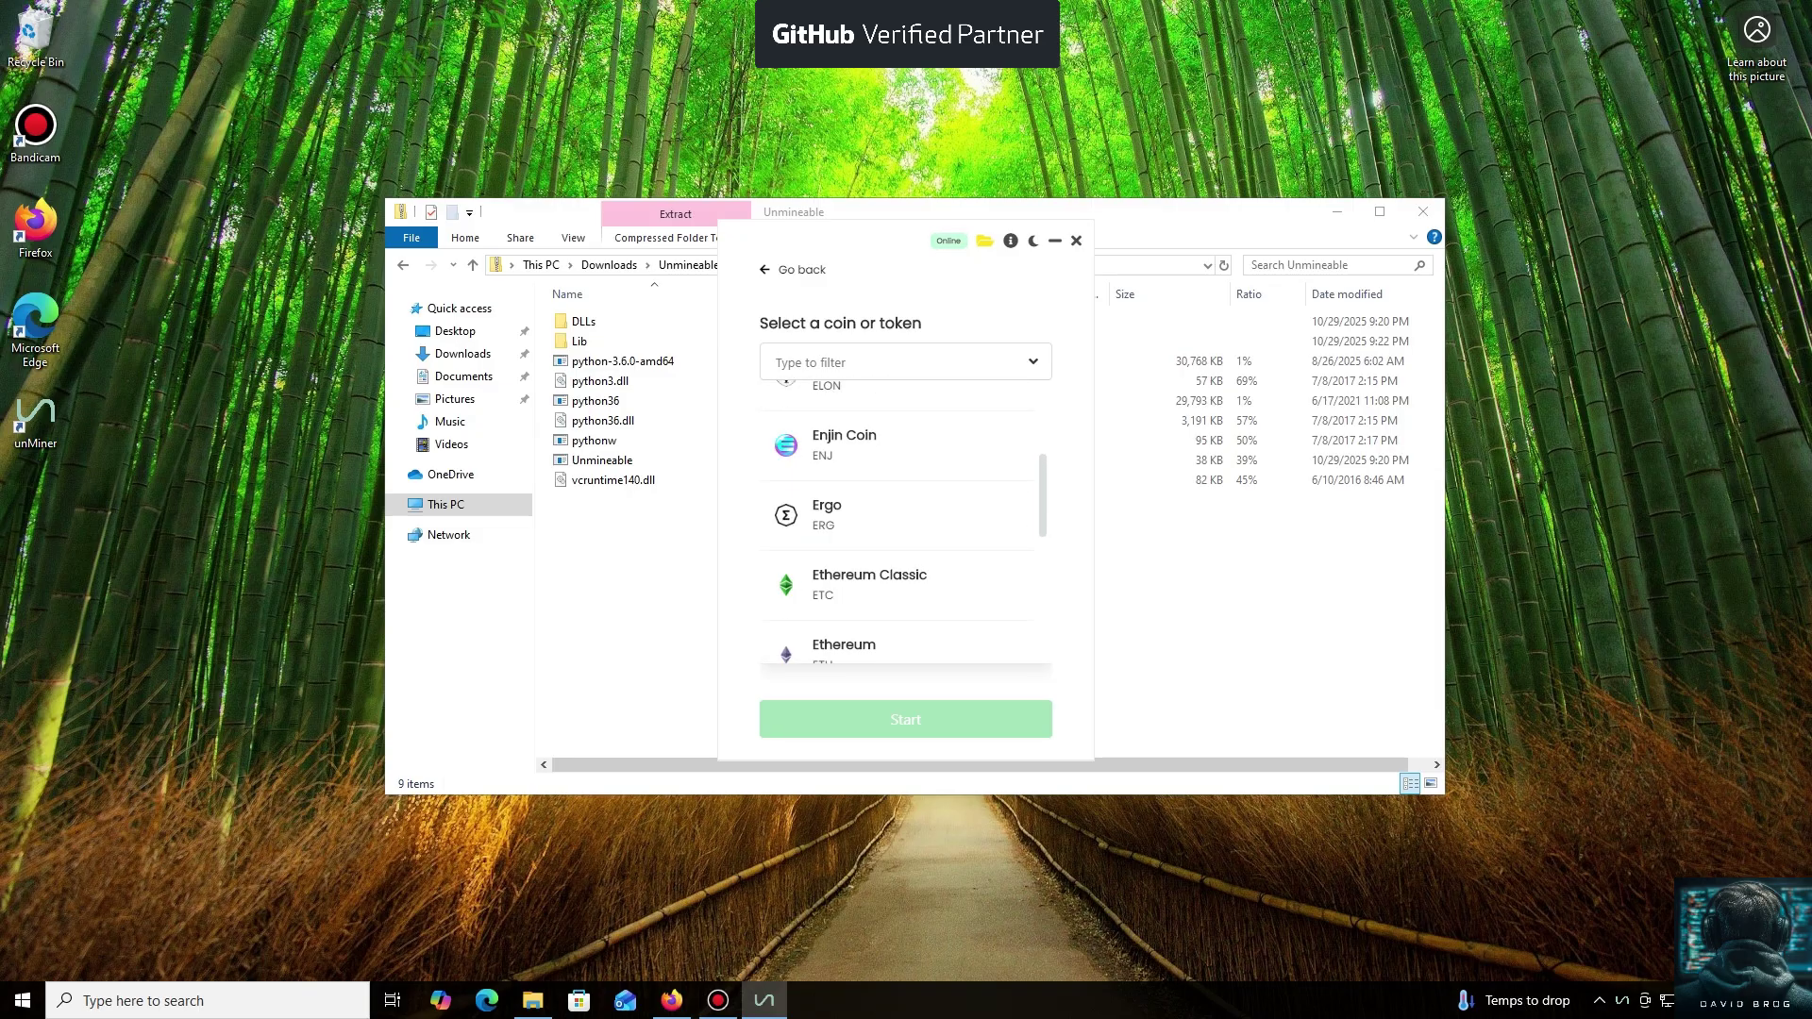
pyautogui.scroll(-15, 901, 528)
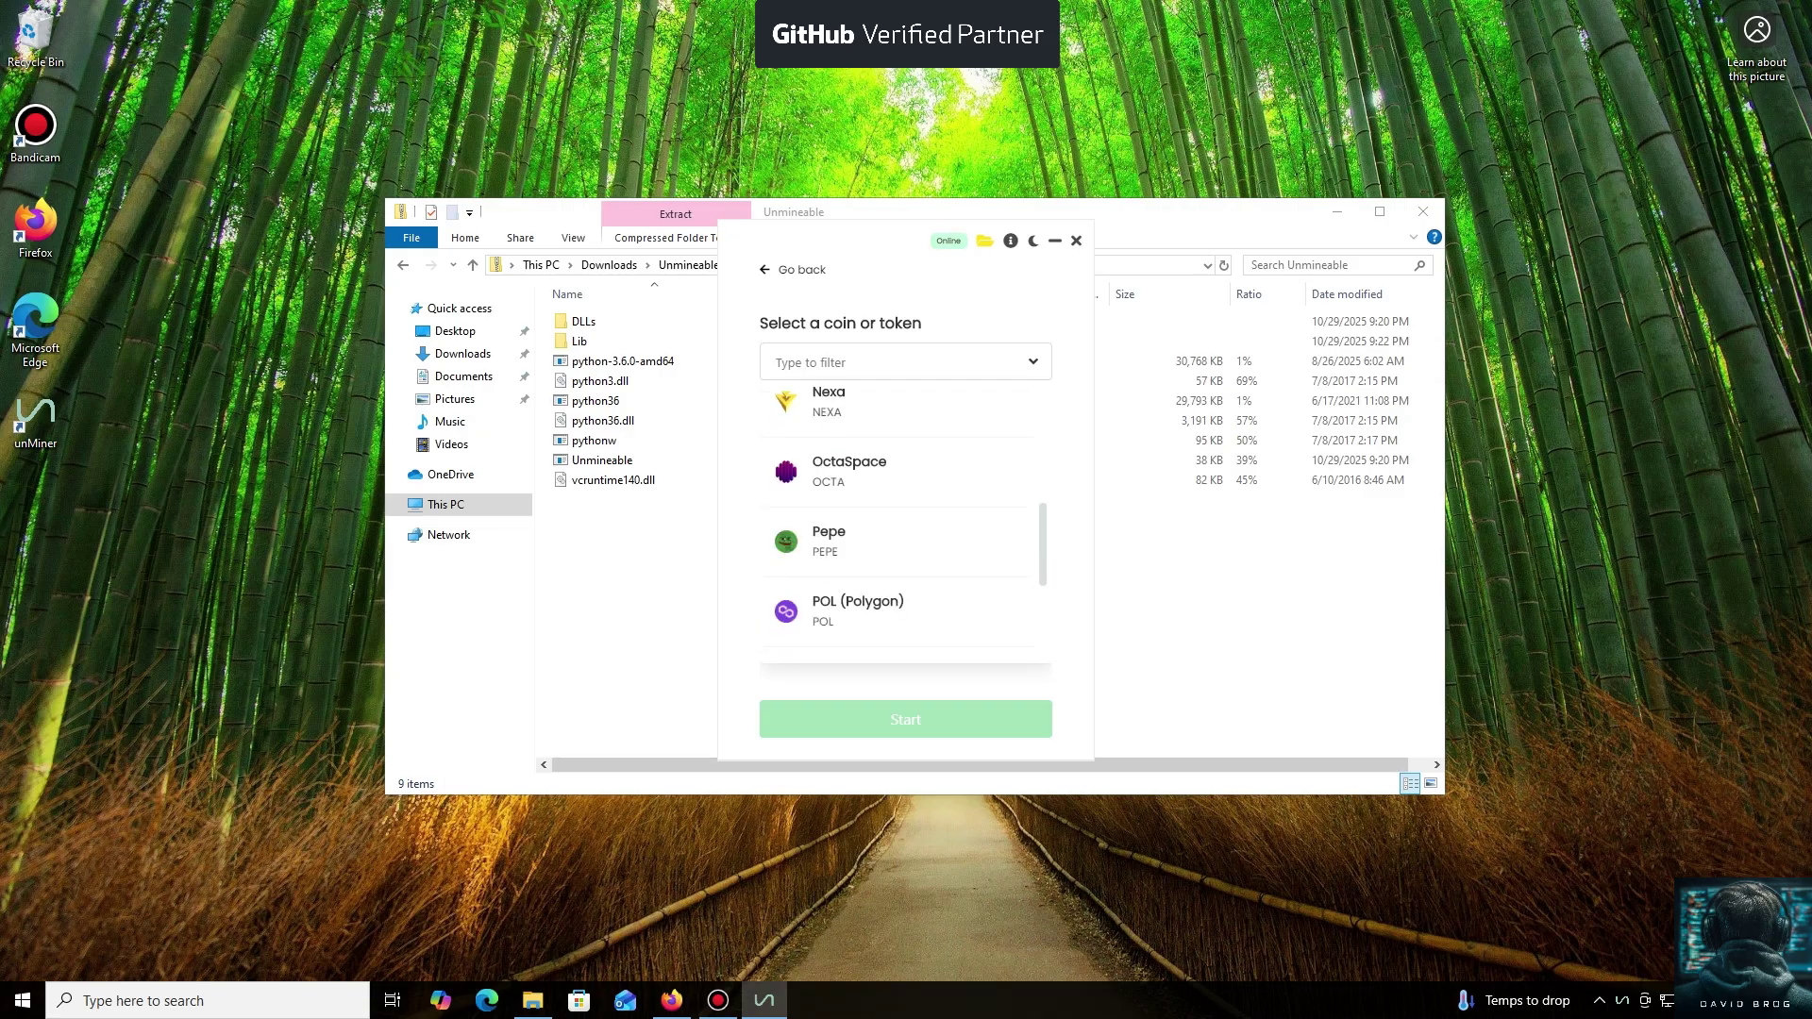
pyautogui.scroll(-12, 902, 528)
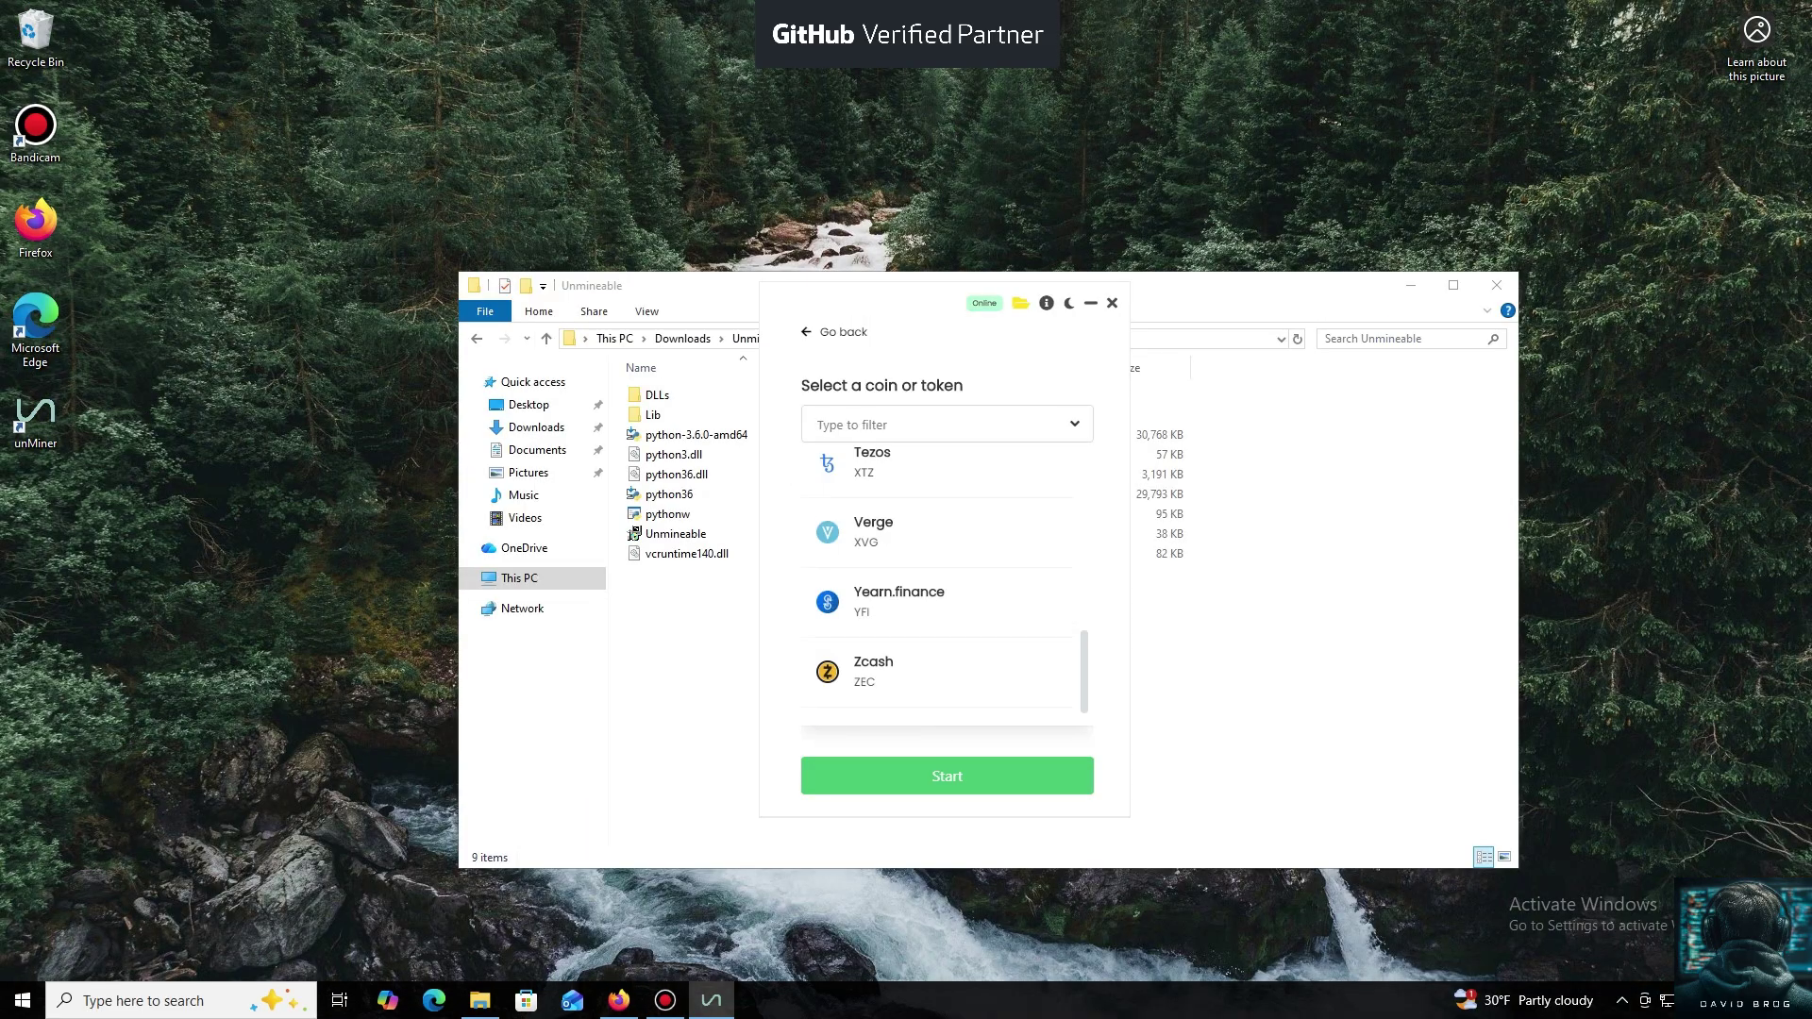
pyautogui.scroll(-2, 944, 581)
pyautogui.scroll(2, 944, 580)
pyautogui.scroll(-2, 944, 581)
pyautogui.click(936, 578)
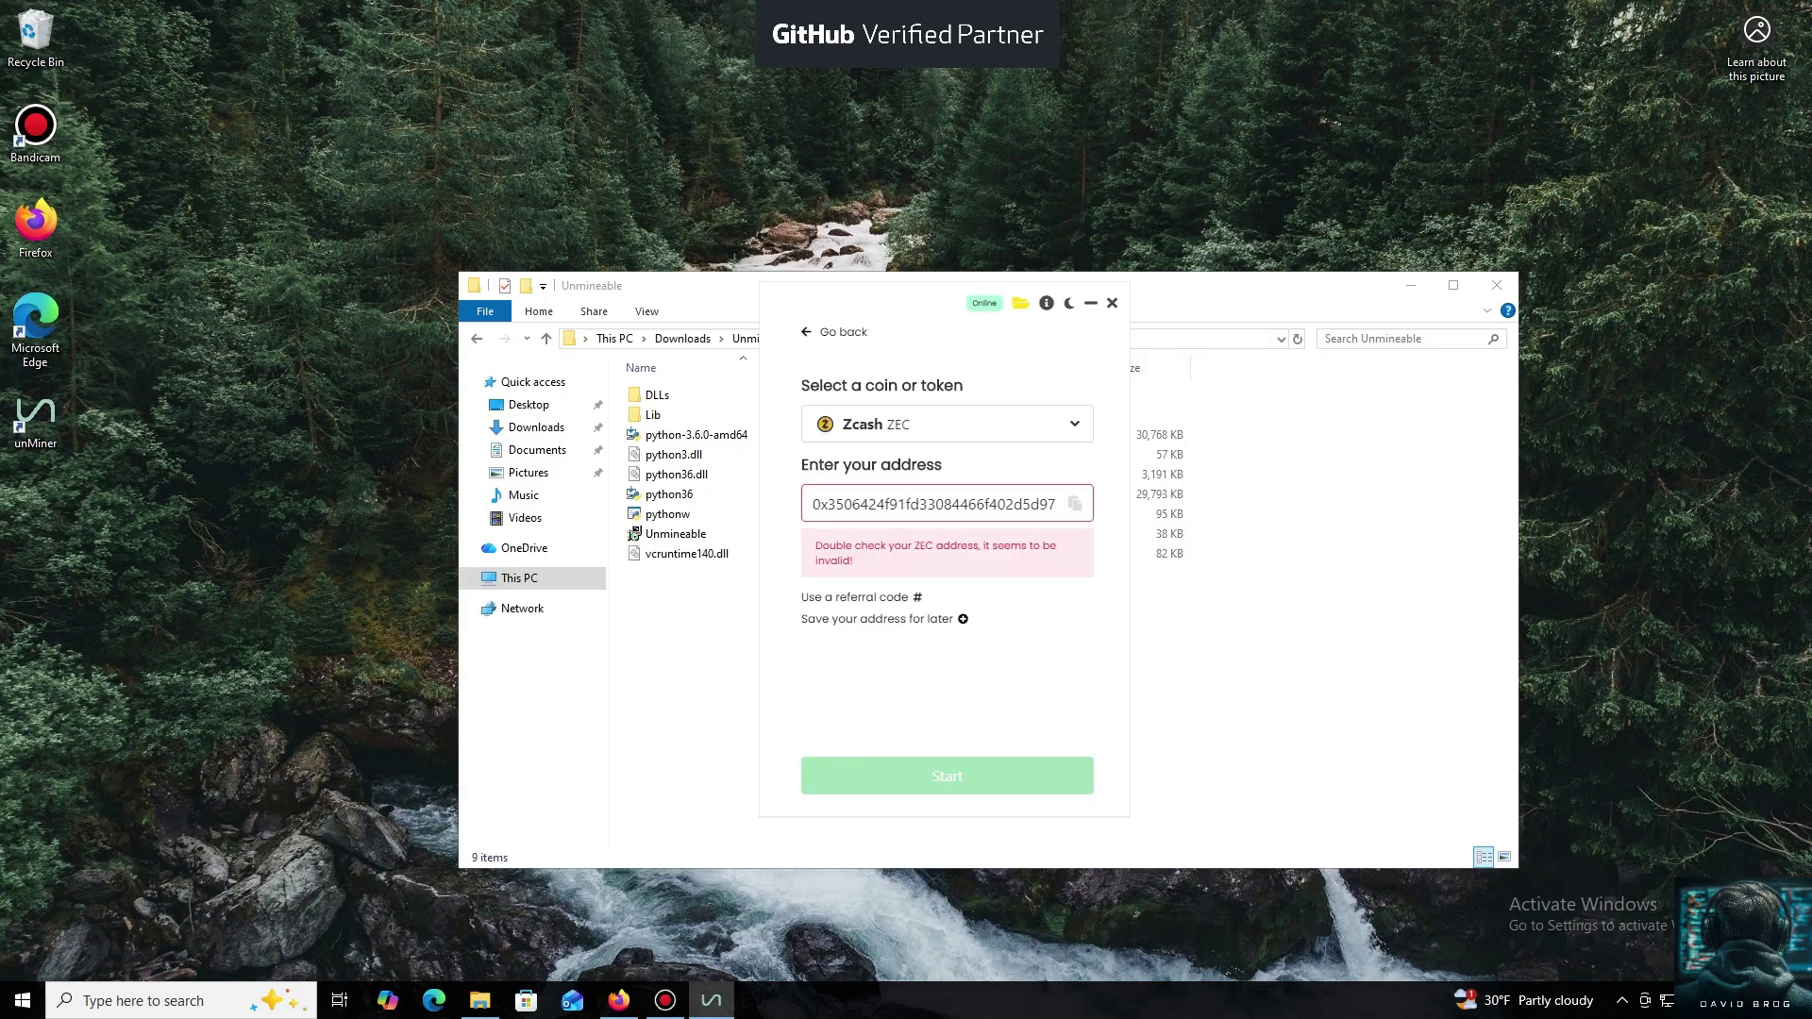
# Replace the payout address with the Zcash wallet address and start mining.
pyautogui.hotkey('ctrl', 'a')
pyautogui.hotkey('ctrl', 'v')
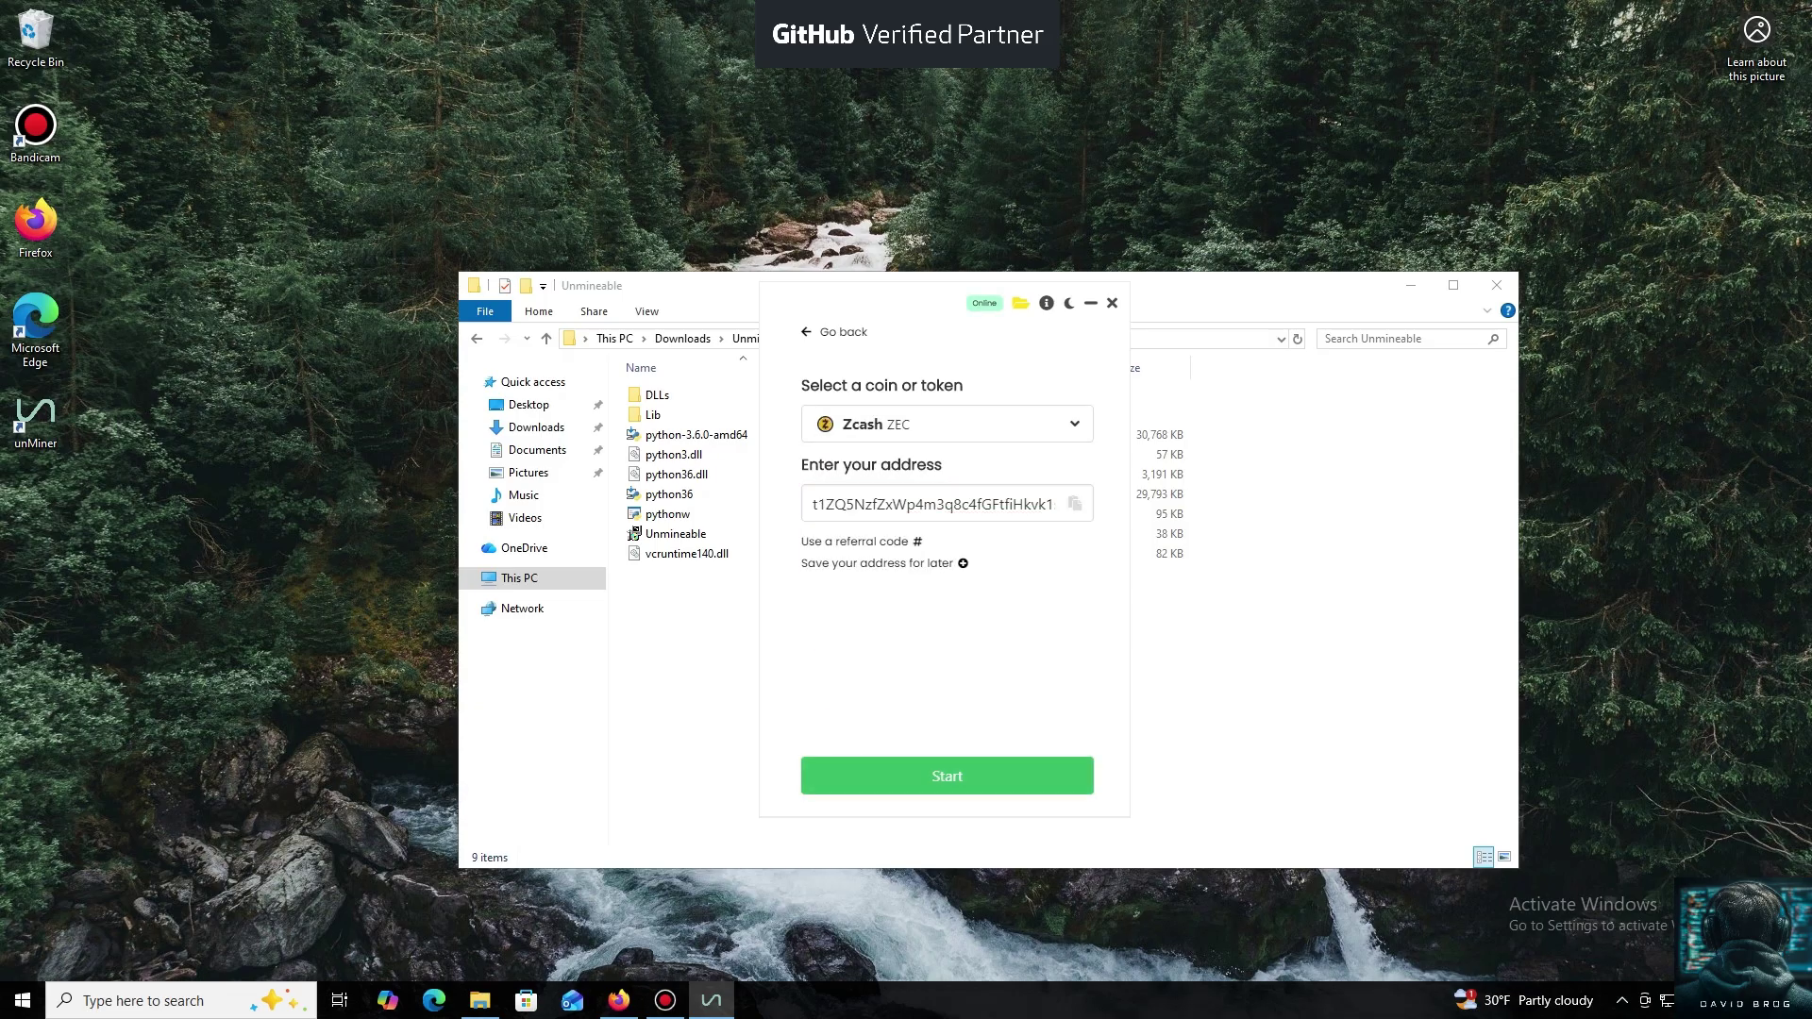
pyautogui.click(947, 775)
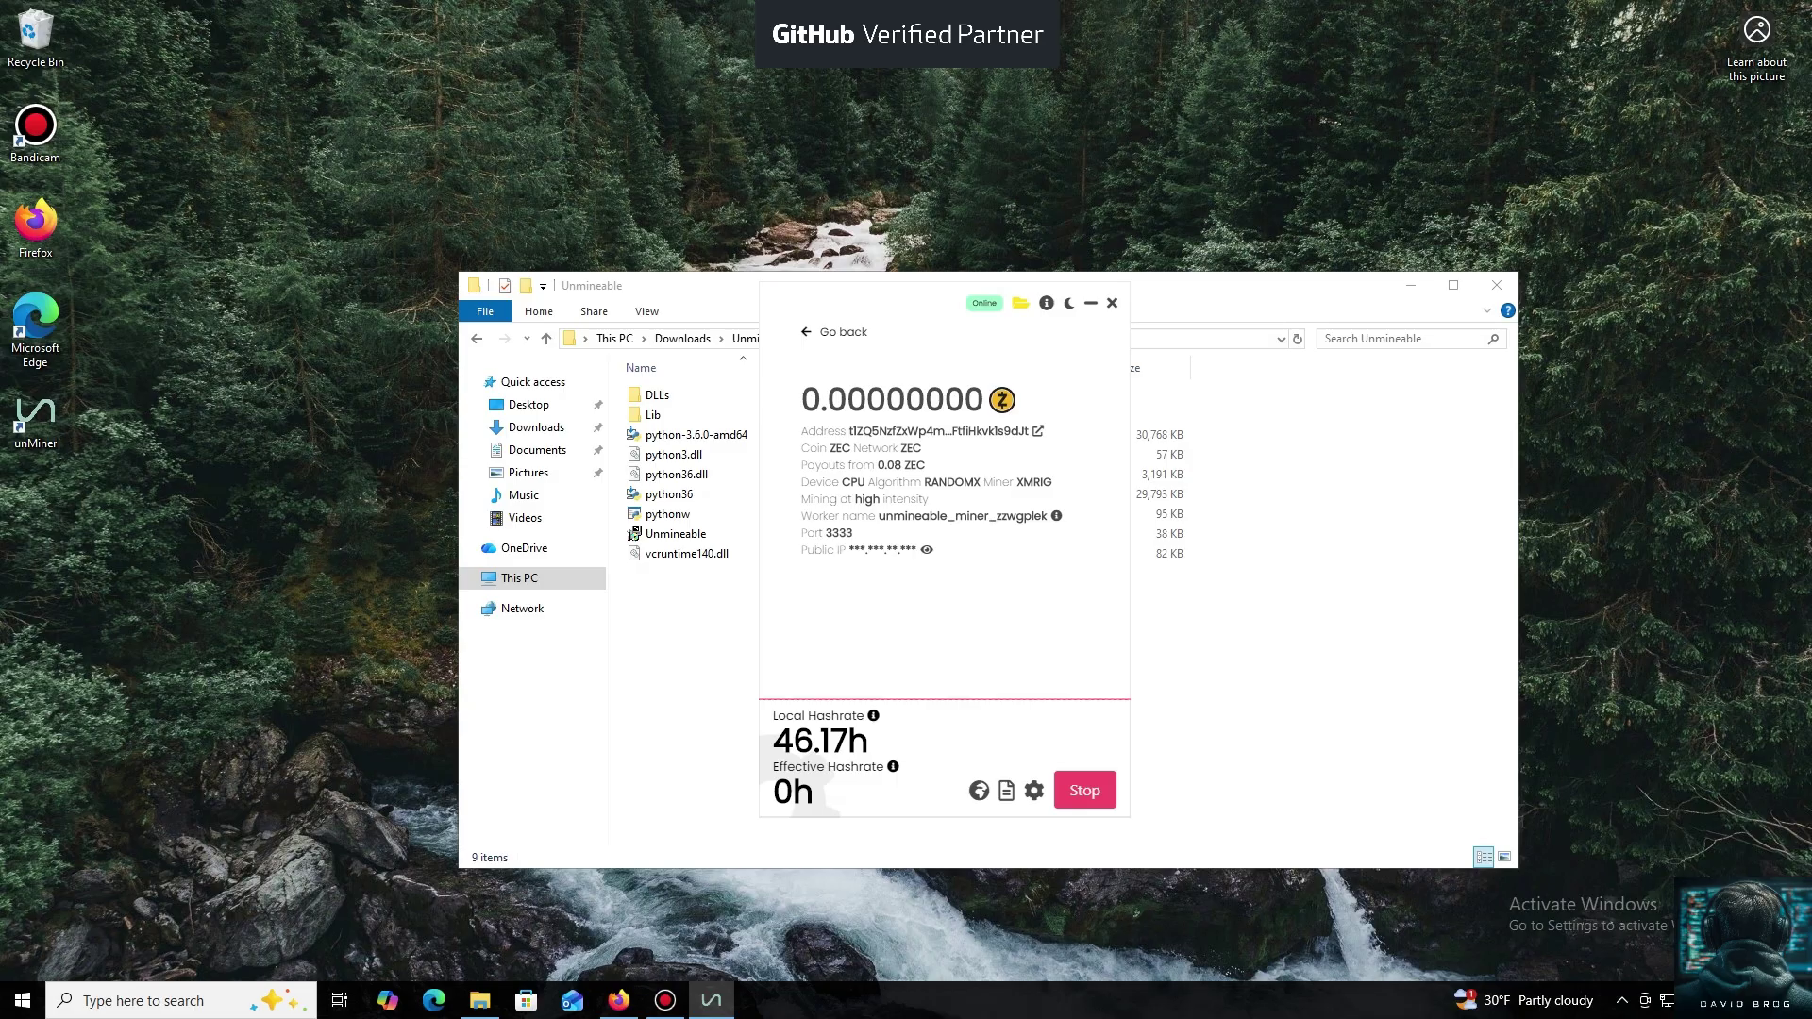
pyautogui.moveTo(1111, 666)
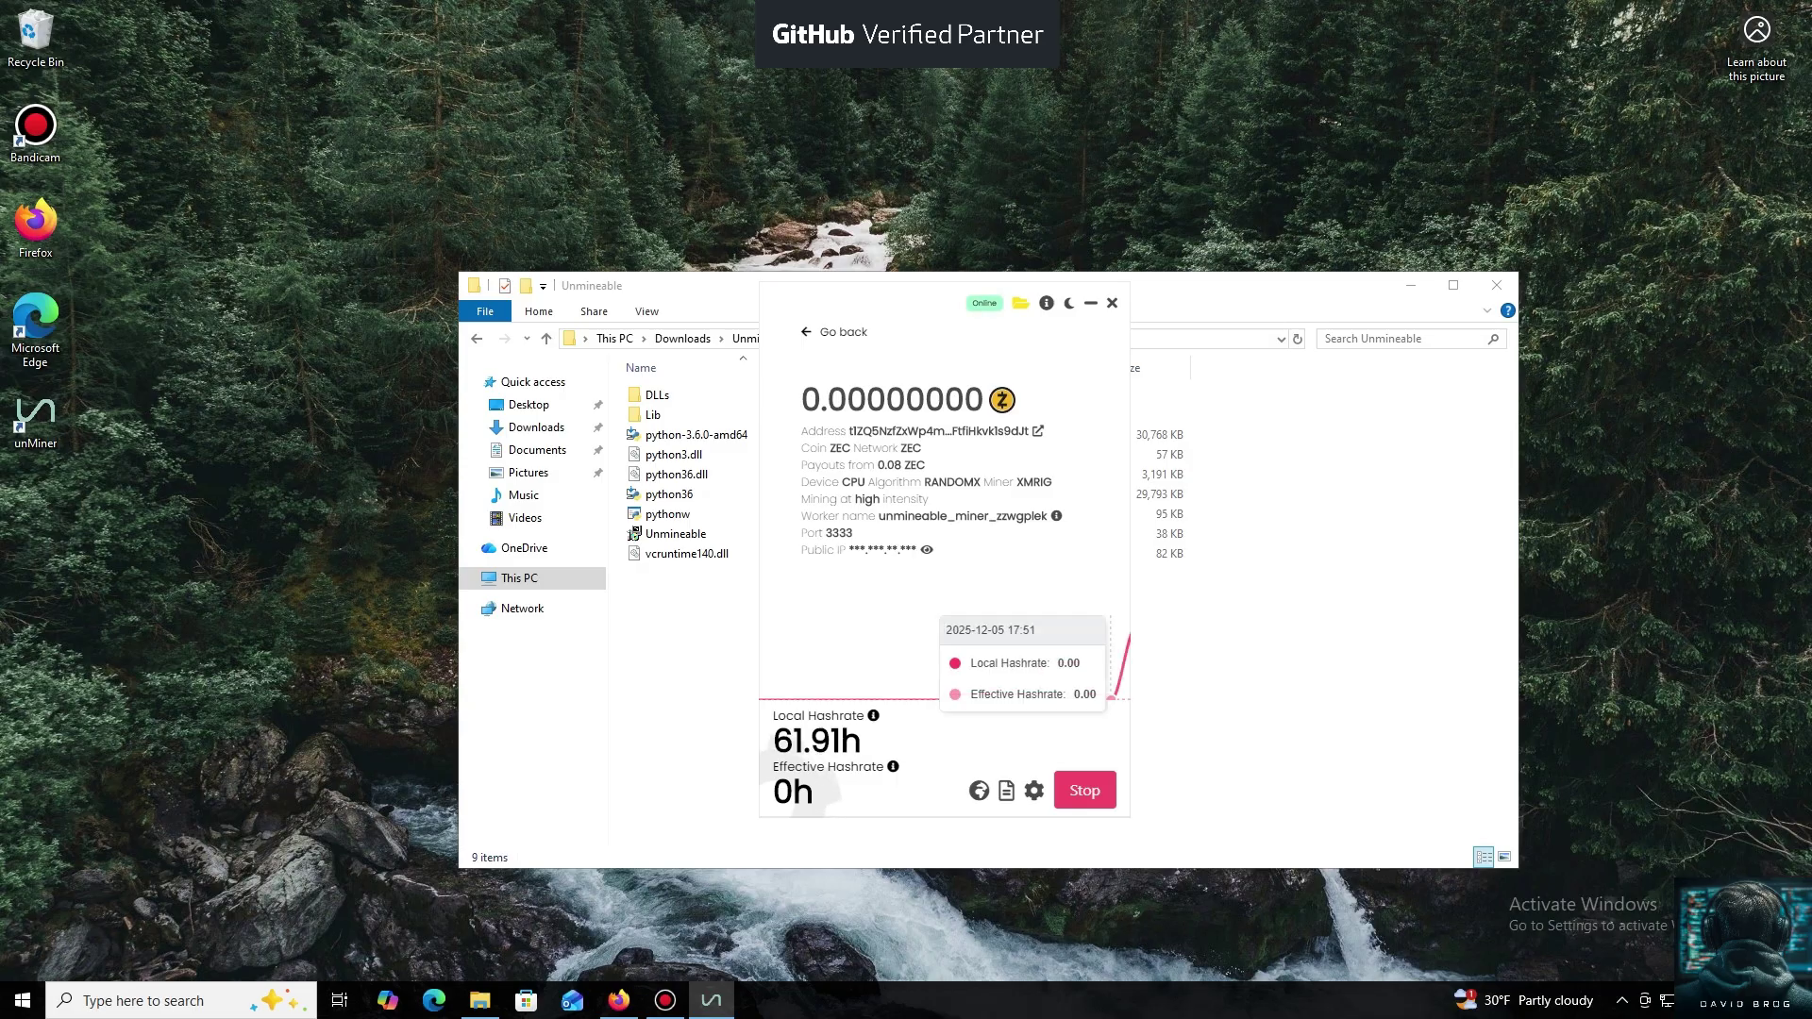